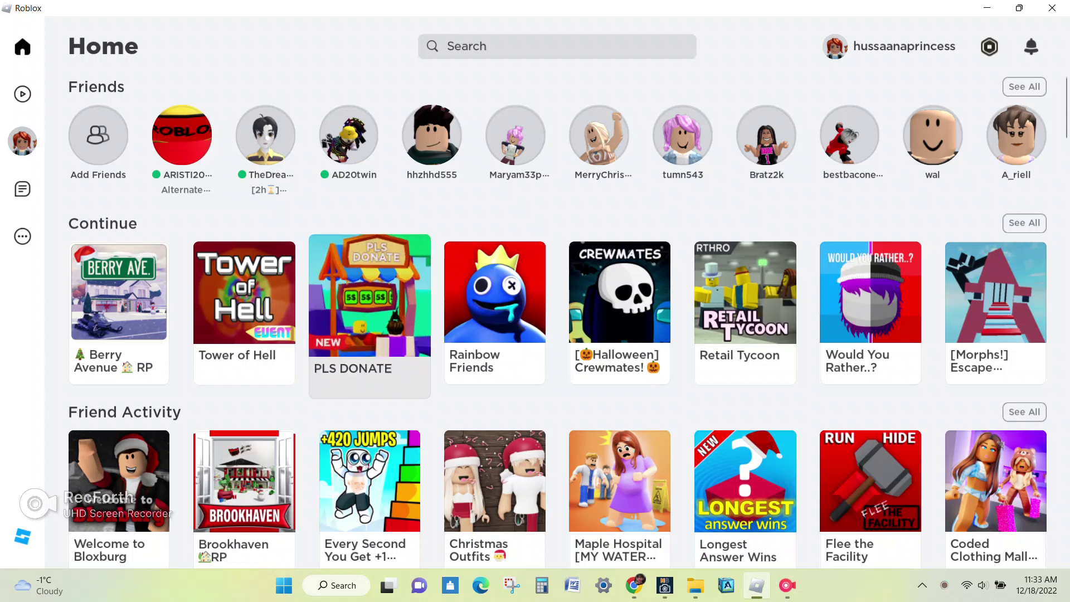
# Open the PLS DONATE experience from the Home page and start playing it.
pyautogui.click(309, 377)
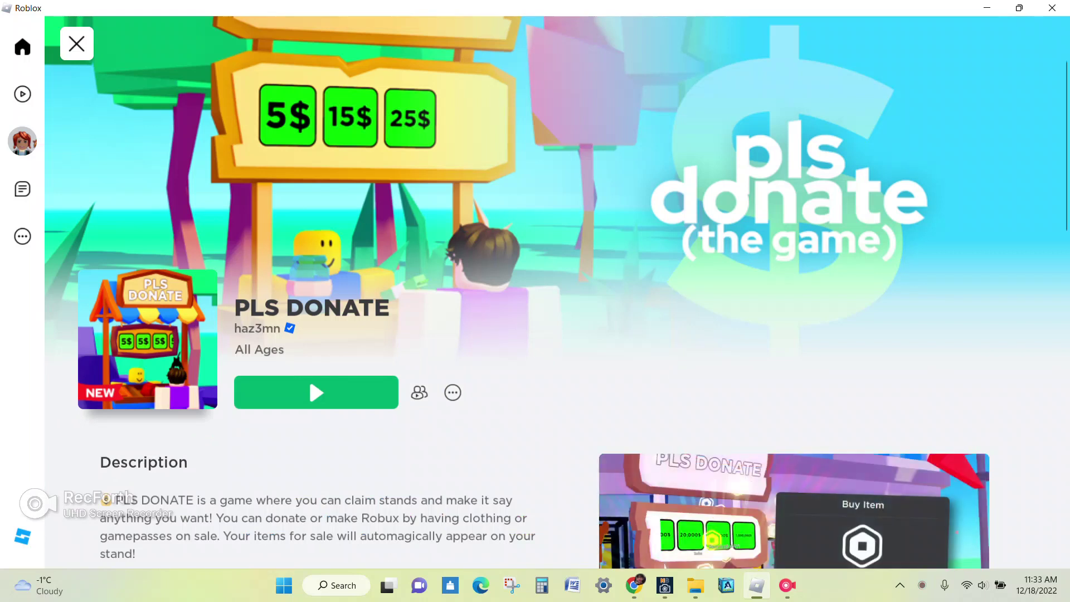
pyautogui.scroll(-5, 534, 334)
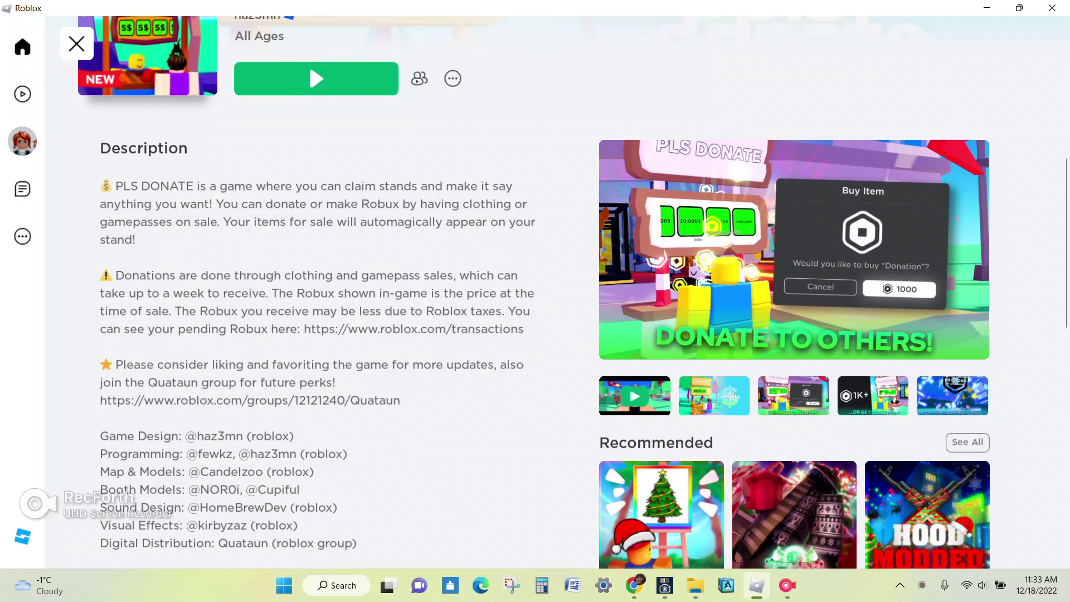
pyautogui.scroll(7, 534, 334)
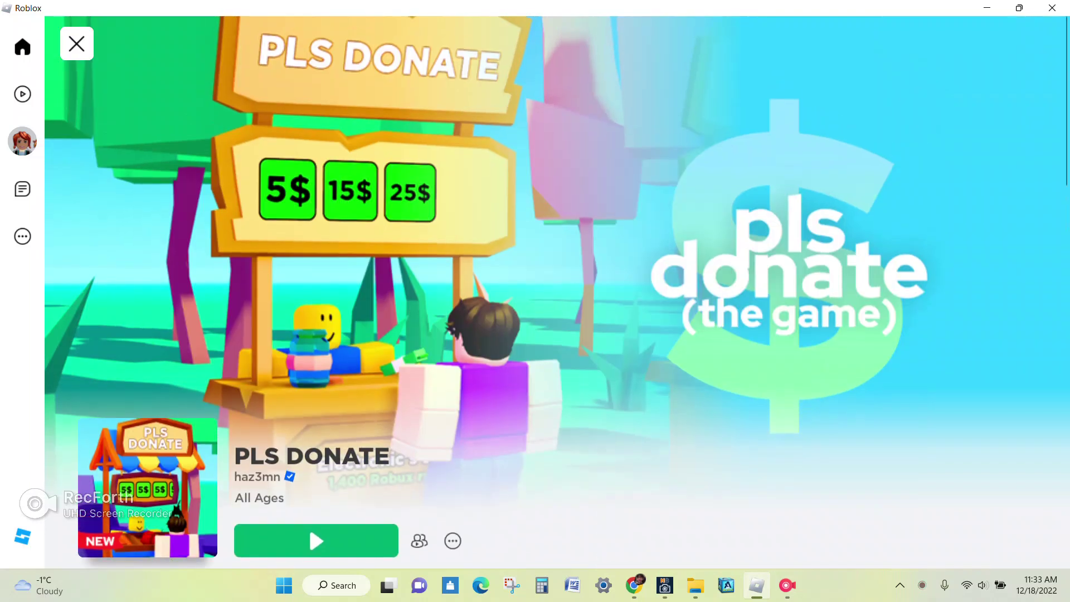
pyautogui.scroll(-5, 535, 334)
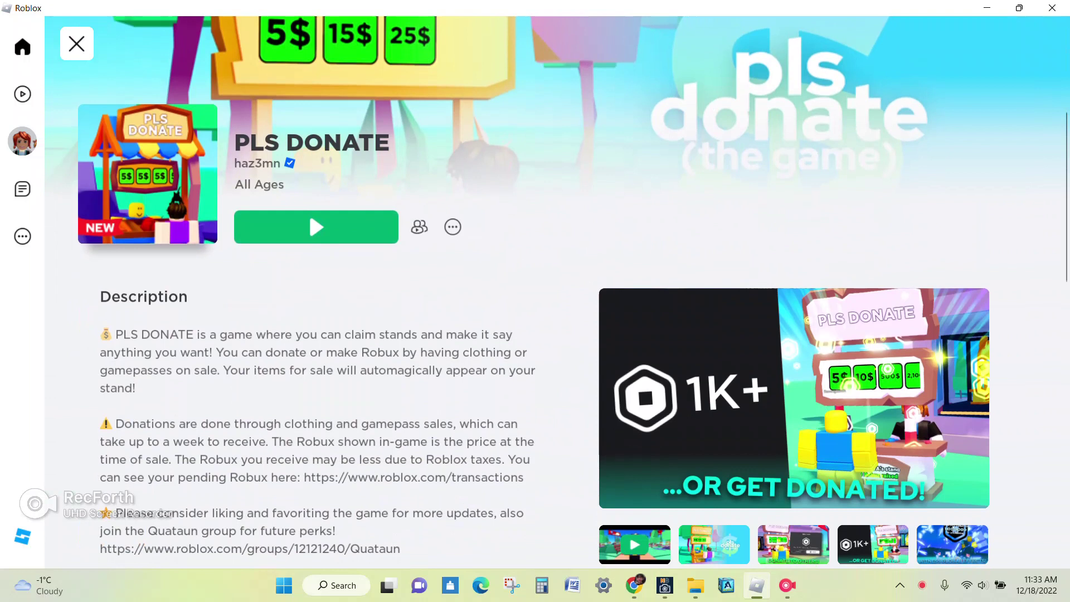
pyautogui.click(308, 215)
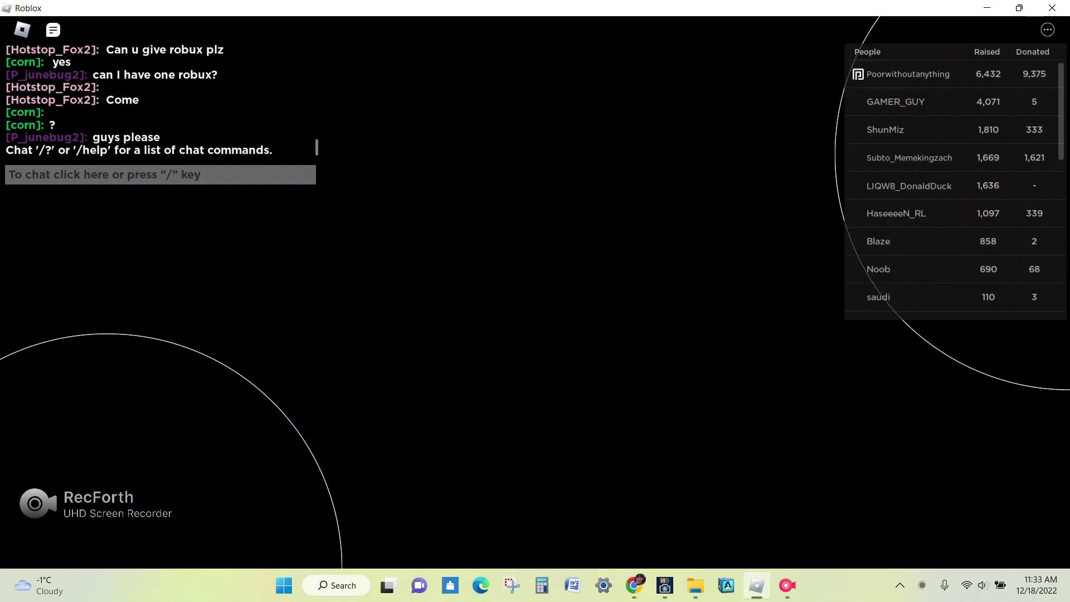
# Walk the avatar from the fountain along the path to the row of stands.
pyautogui.click(1047, 29)
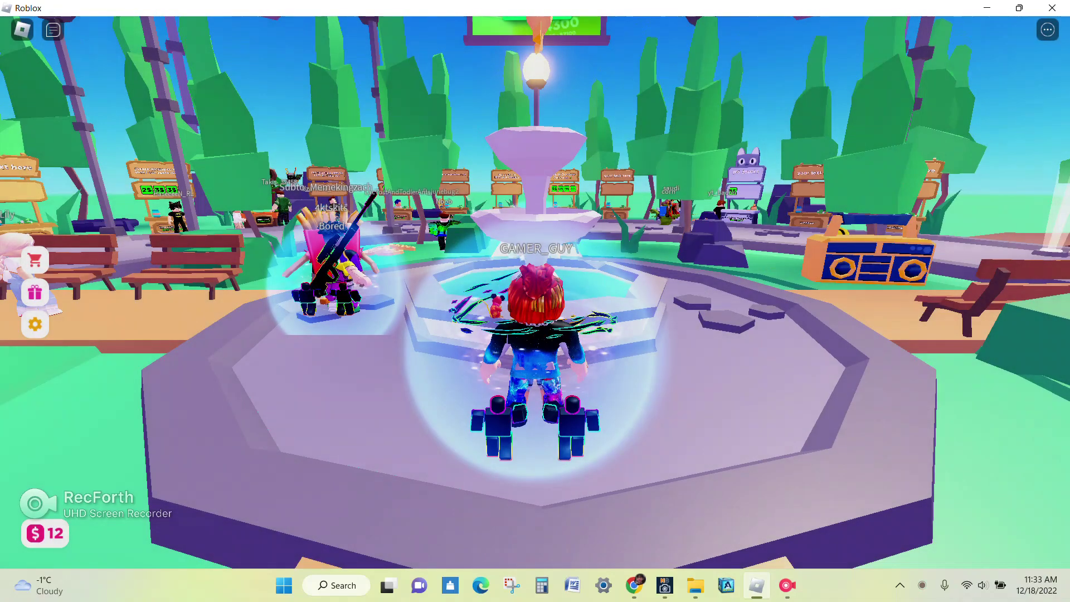
pyautogui.press('s')
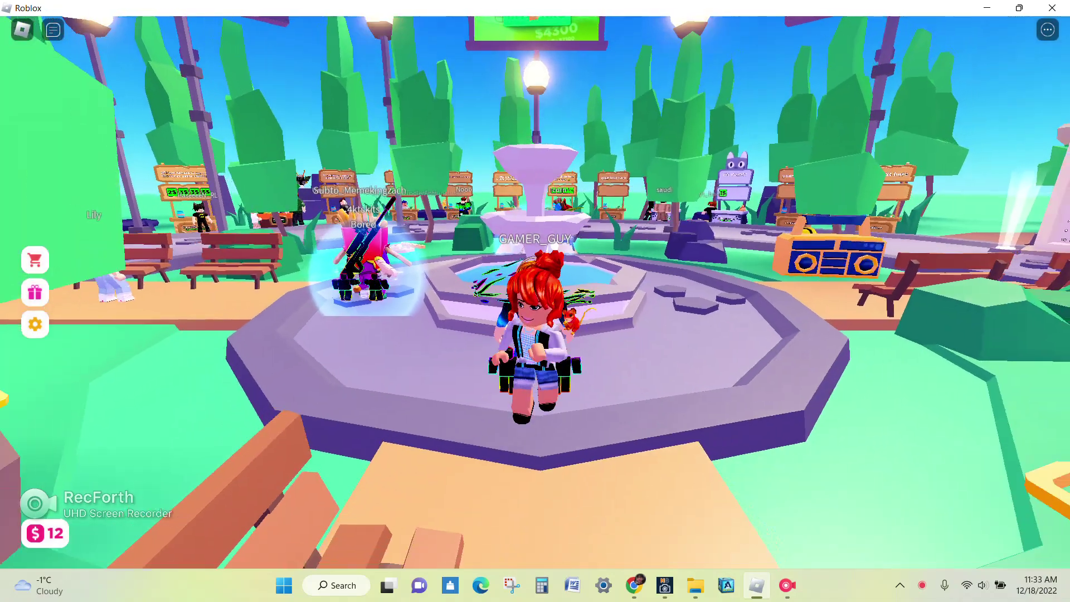
pyautogui.press('a')
pyautogui.press('s')
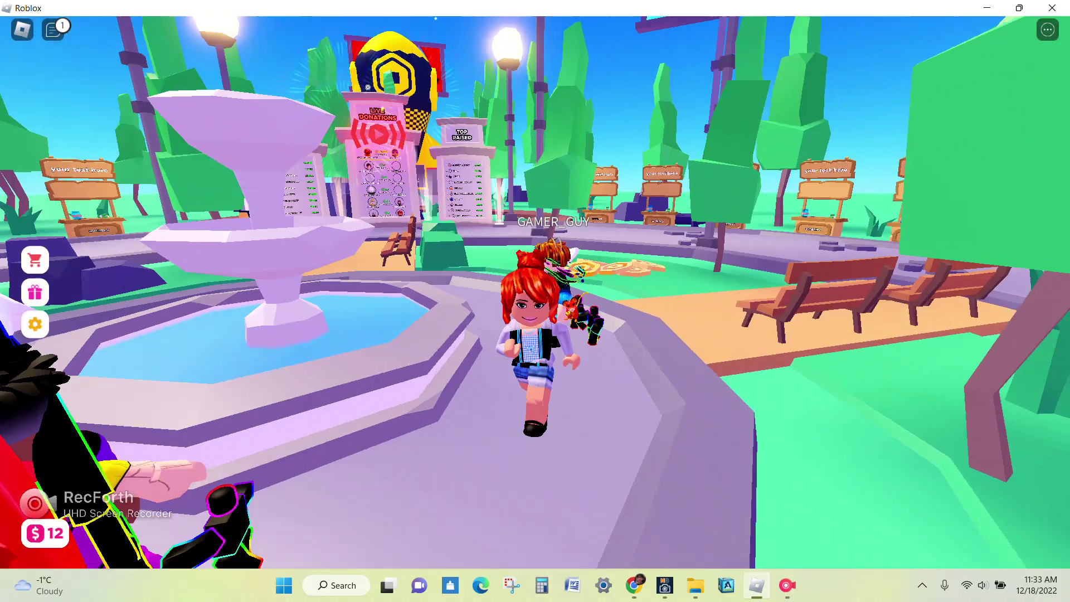
pyautogui.press('w')
pyautogui.press('w')
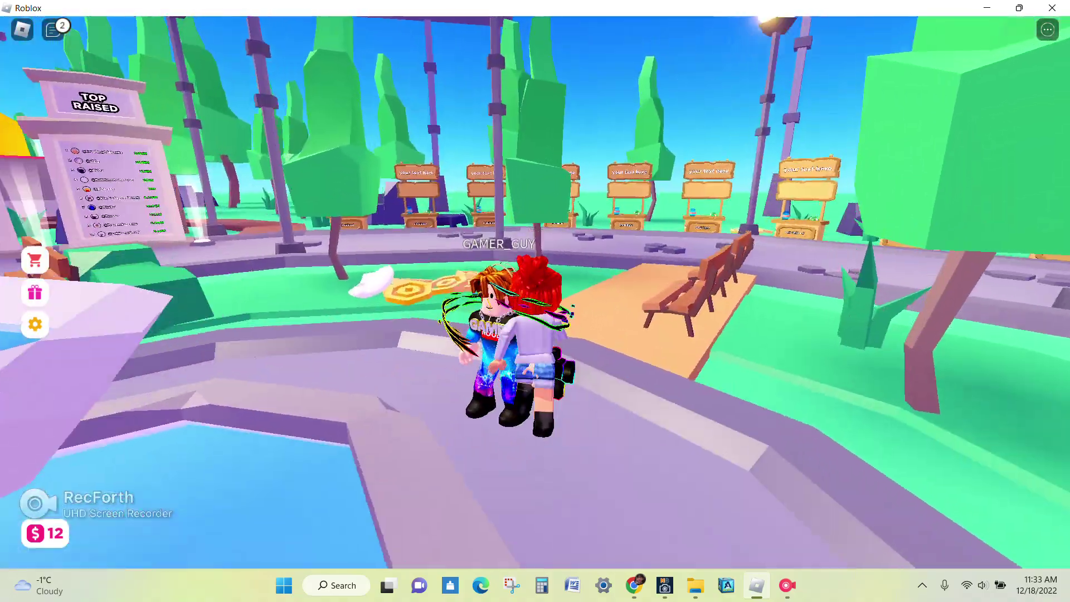
pyautogui.press('w')
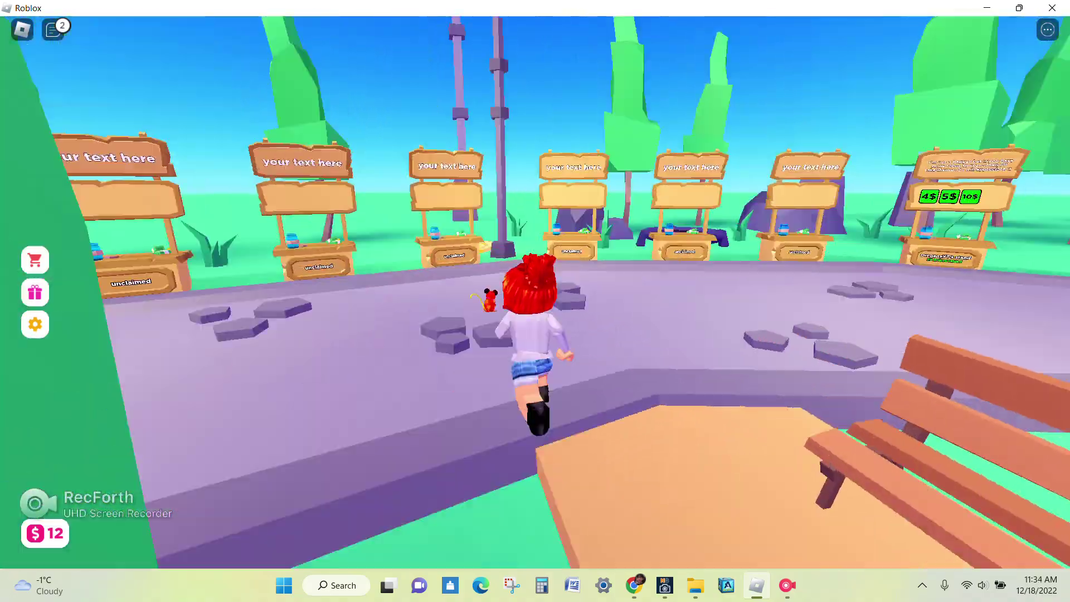
pyautogui.press('a')
pyautogui.press('w')
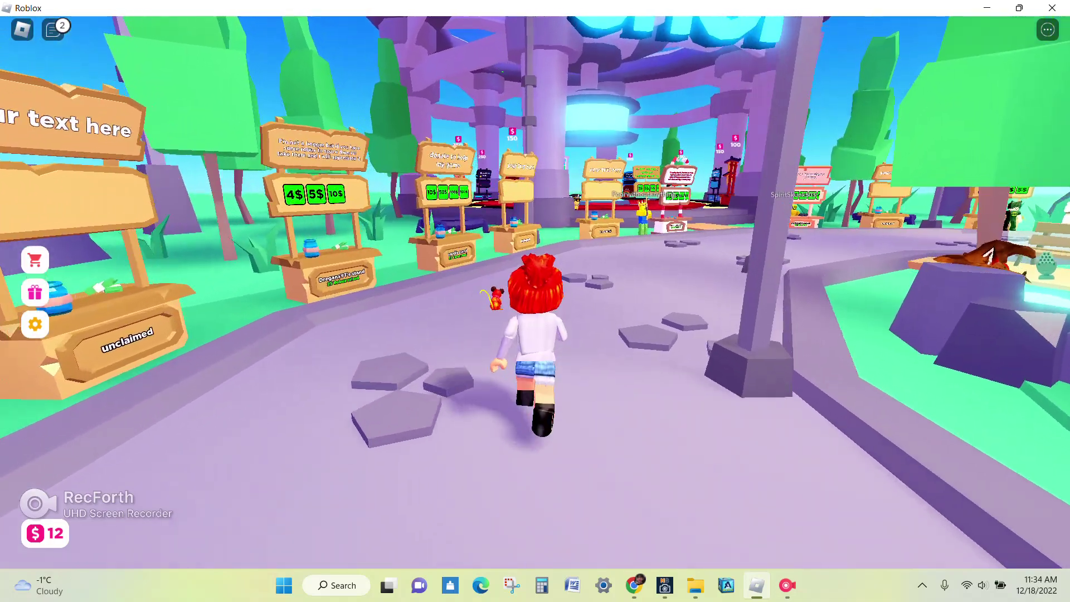
pyautogui.press('w')
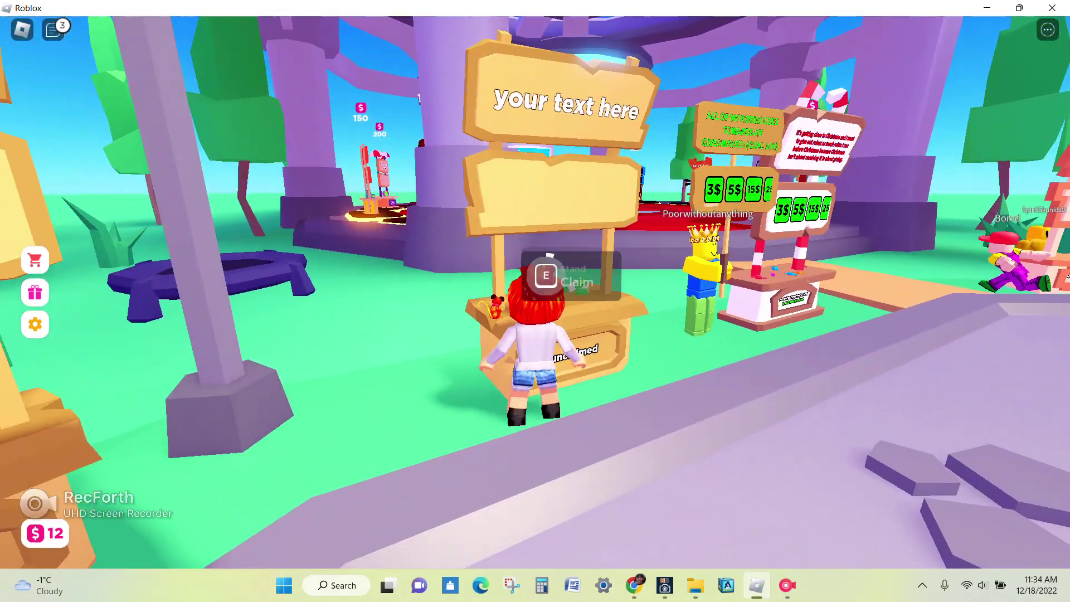
# Claim the empty stand, now showing goal 50/1000, then switch over to Chrome.
pyautogui.press('e')
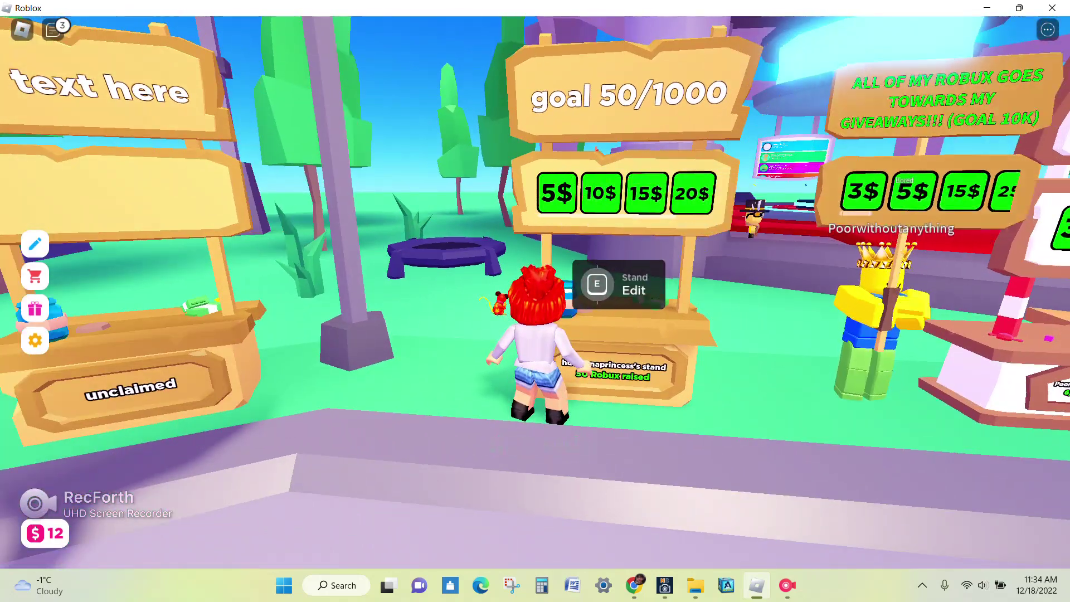
pyautogui.press('w')
pyautogui.press('Right')
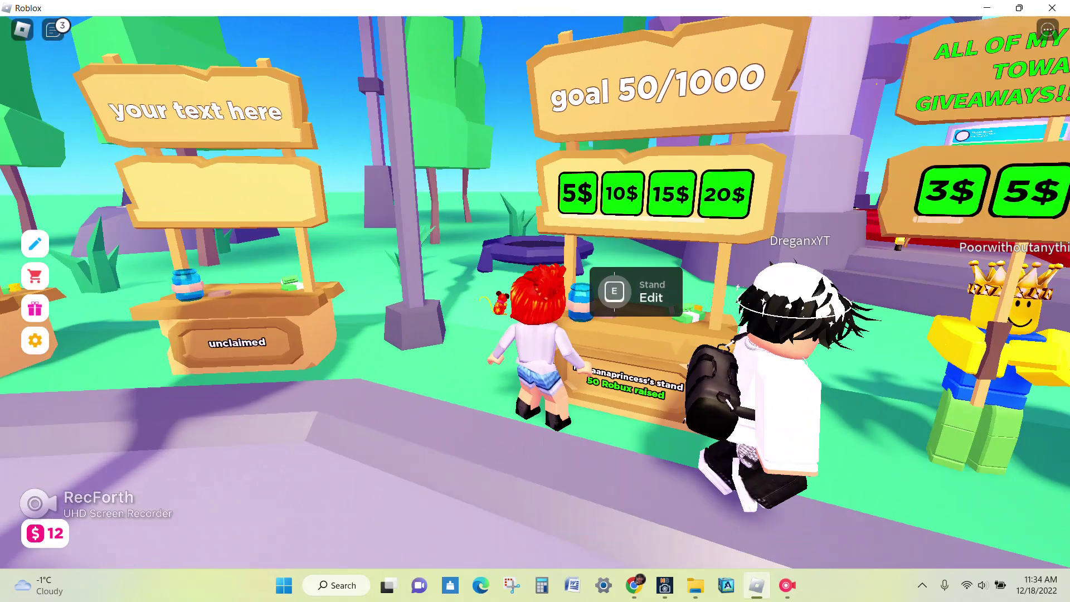
pyautogui.press('s')
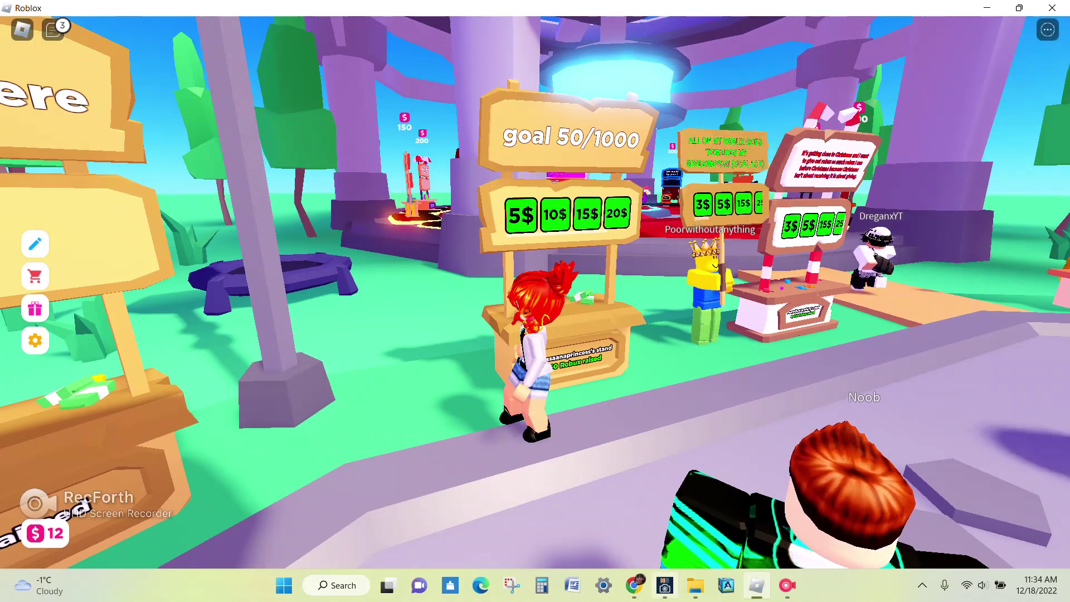
pyautogui.click(635, 585)
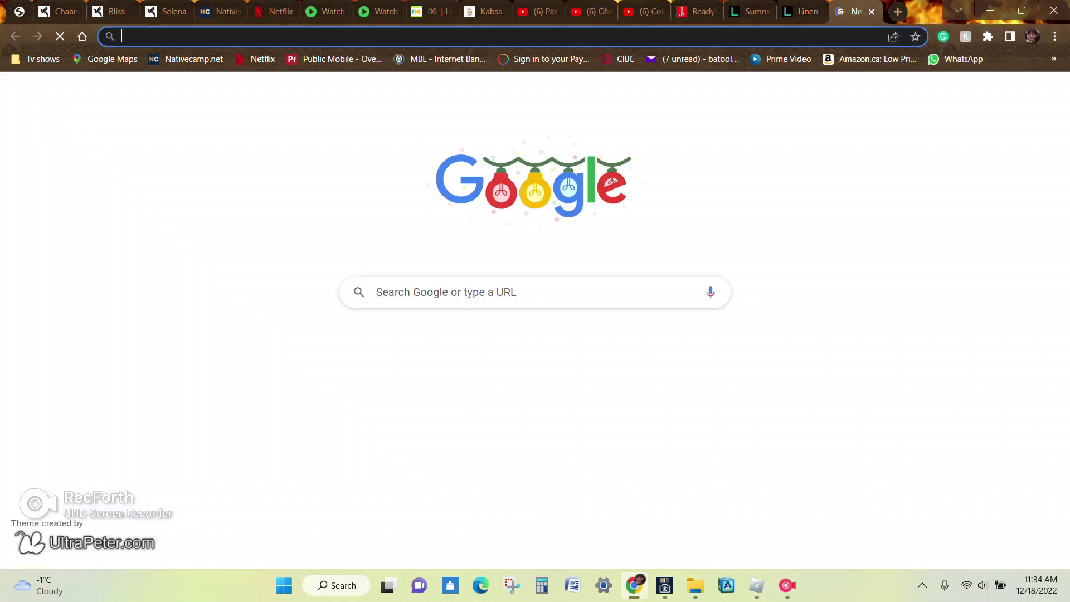
pyautogui.write('roblox')
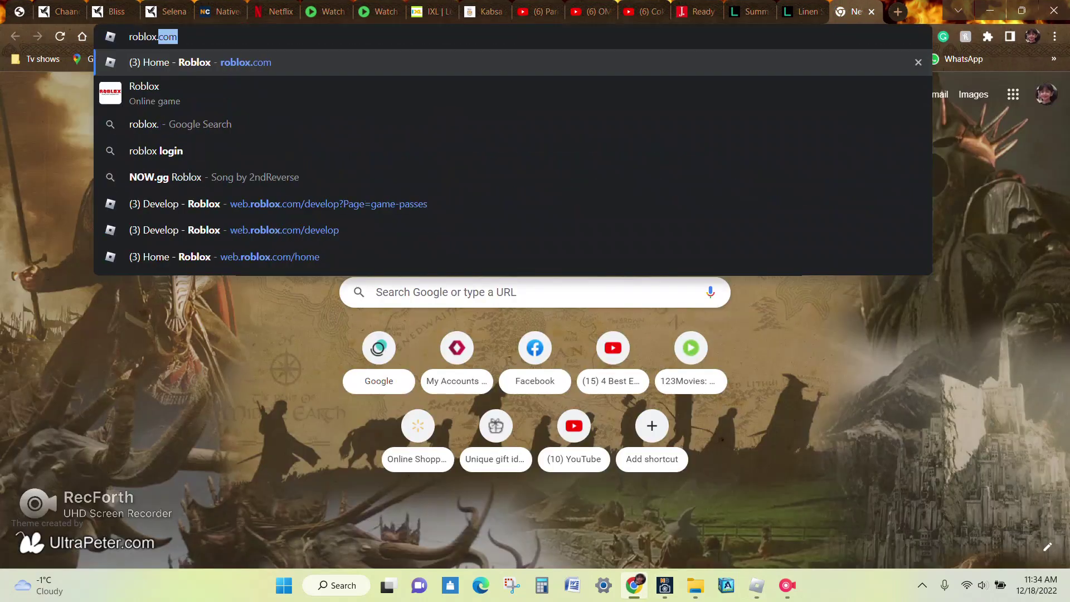
pyautogui.write('.com')
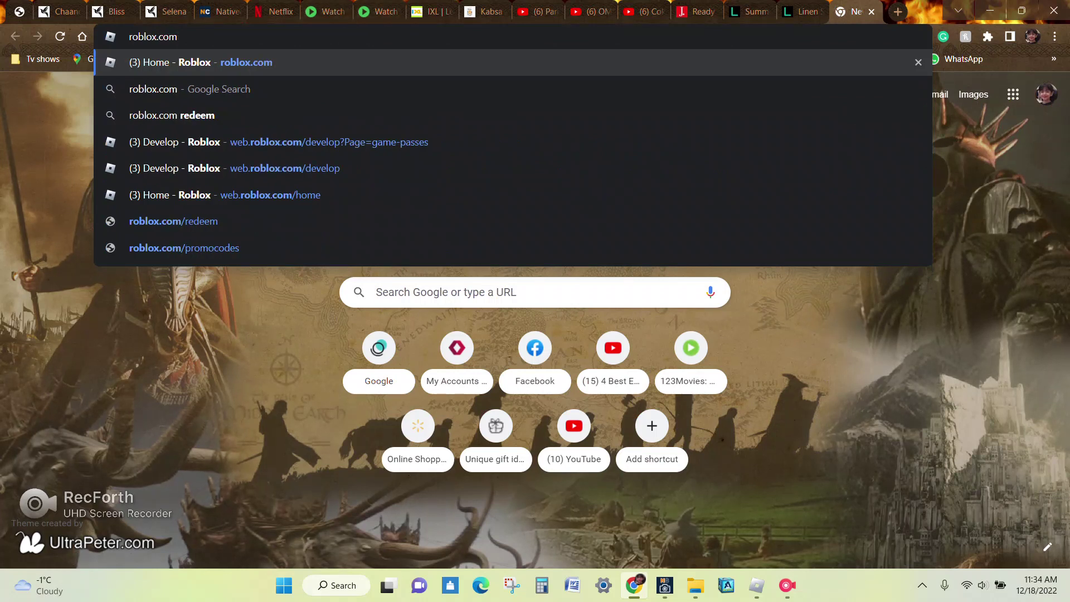
# Load roblox.com in the new Chrome tab.
pyautogui.press('Return')
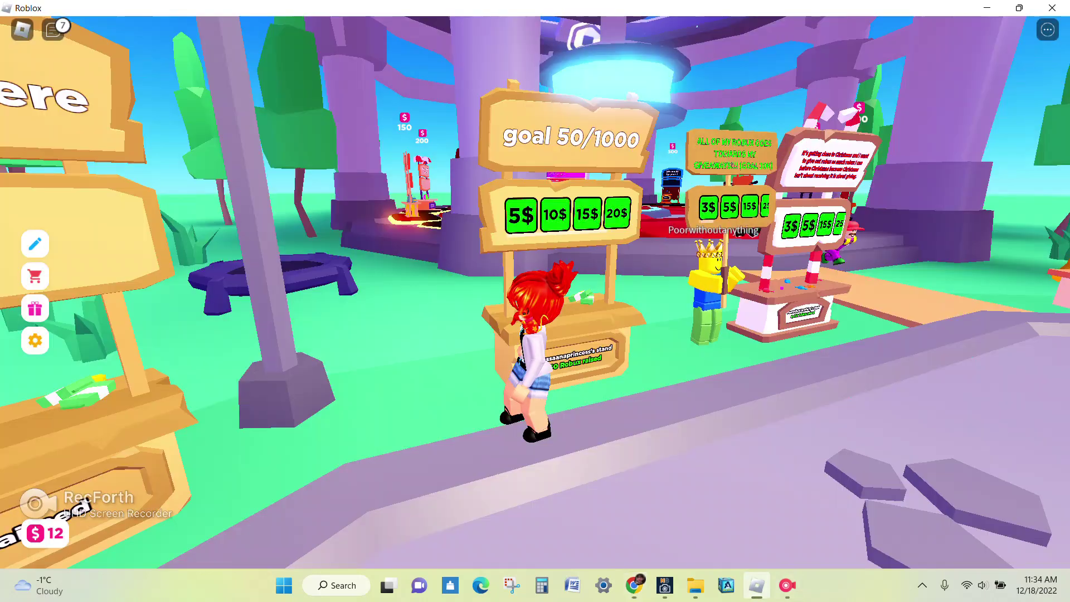
# Turn the in-game volume down to zero, then go back to Chrome's Roblox home page.
pyautogui.press('Escape')
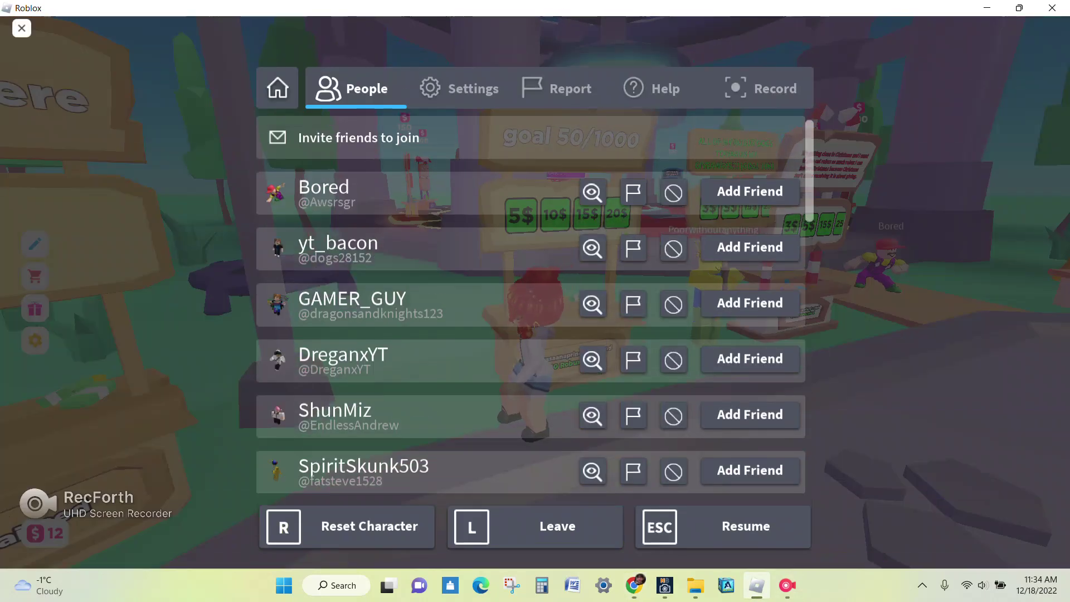
pyautogui.click(459, 88)
pyautogui.press('Left')
pyautogui.press('Left')
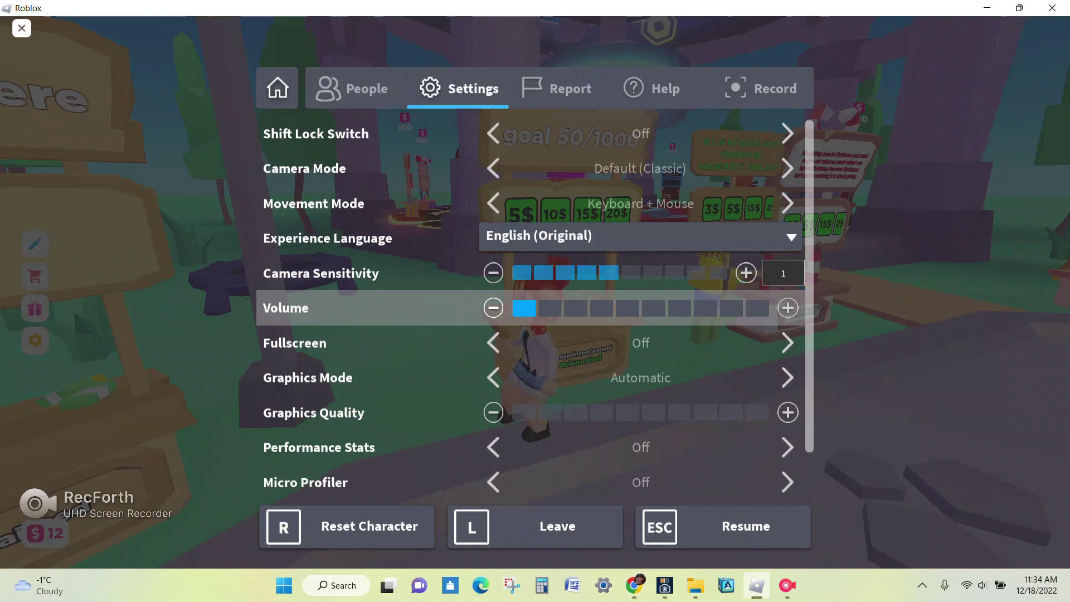
pyautogui.press('Left')
pyautogui.press('Up')
pyautogui.press('Up')
pyautogui.press('Up')
pyautogui.press('Escape')
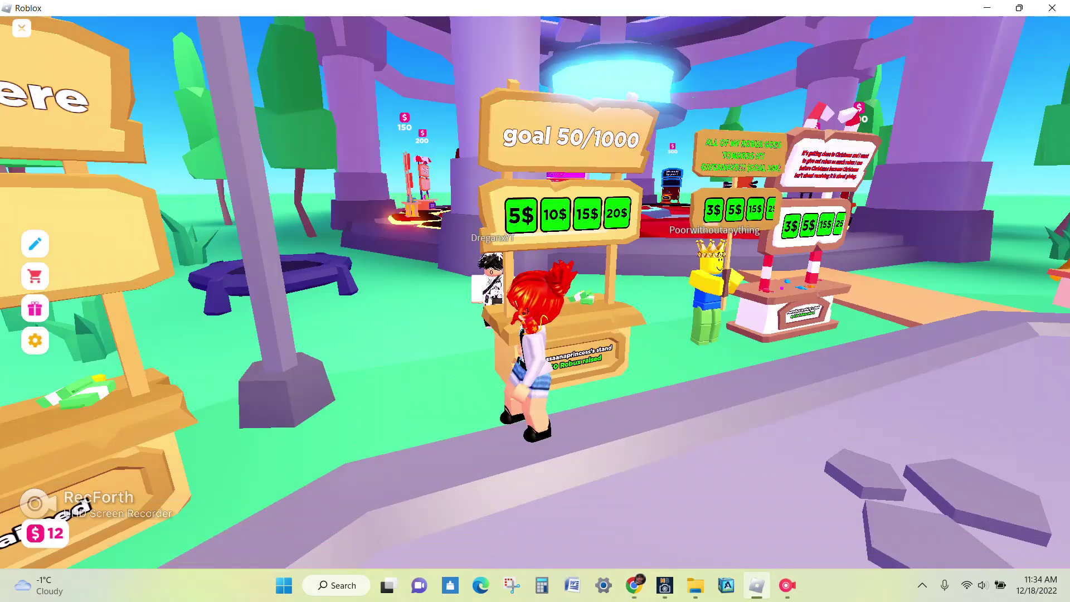
pyautogui.hotkey('alt', 'Tab')
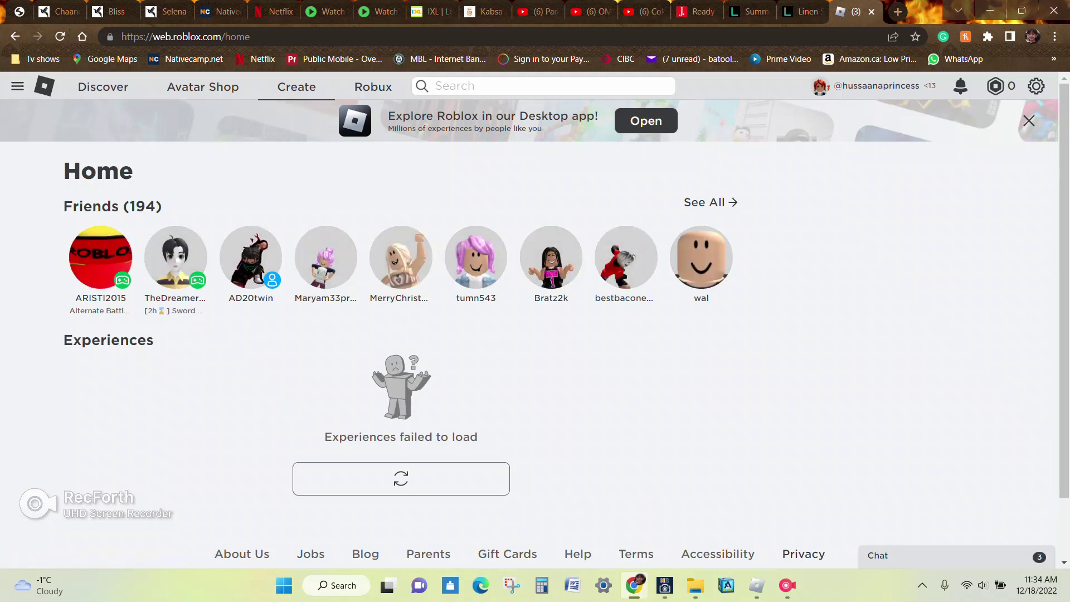
# Go to Create and open the Passes section under My Creations.
pyautogui.click(296, 87)
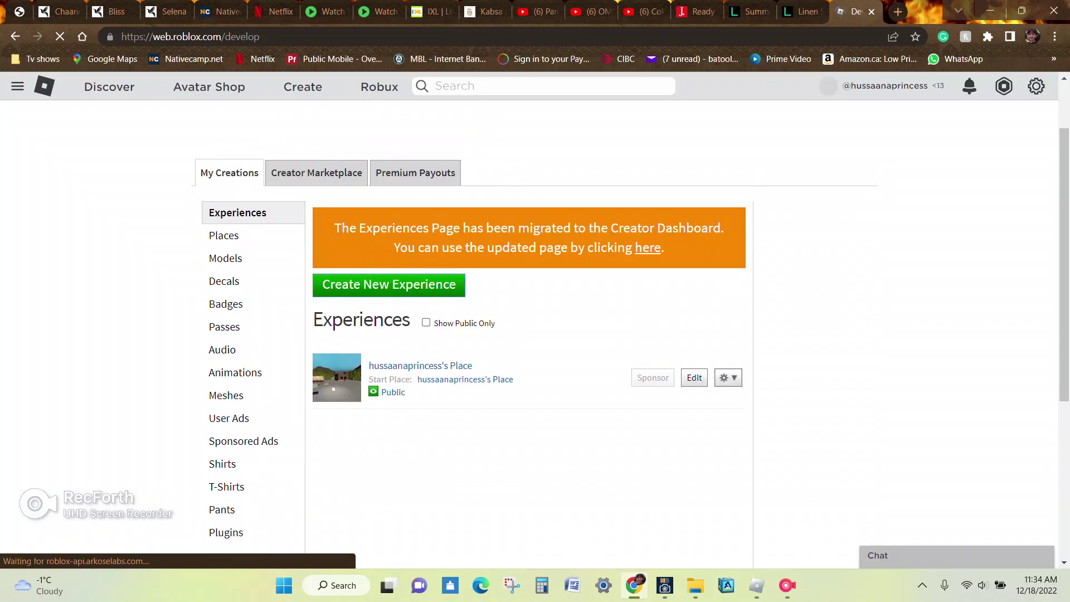
pyautogui.scroll(-2, 535, 335)
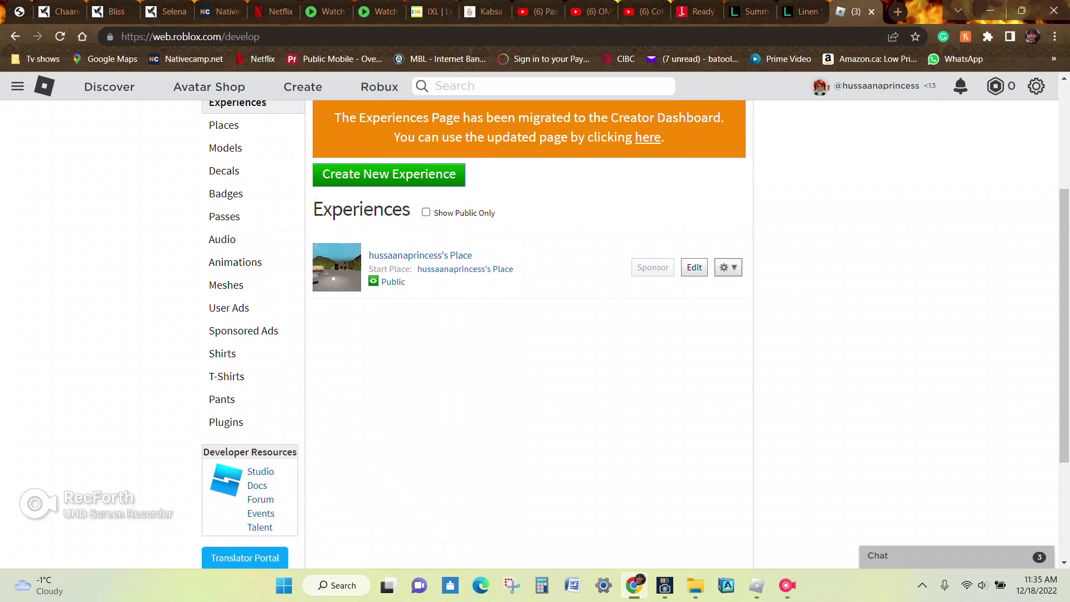
pyautogui.scroll(1, 251, 251)
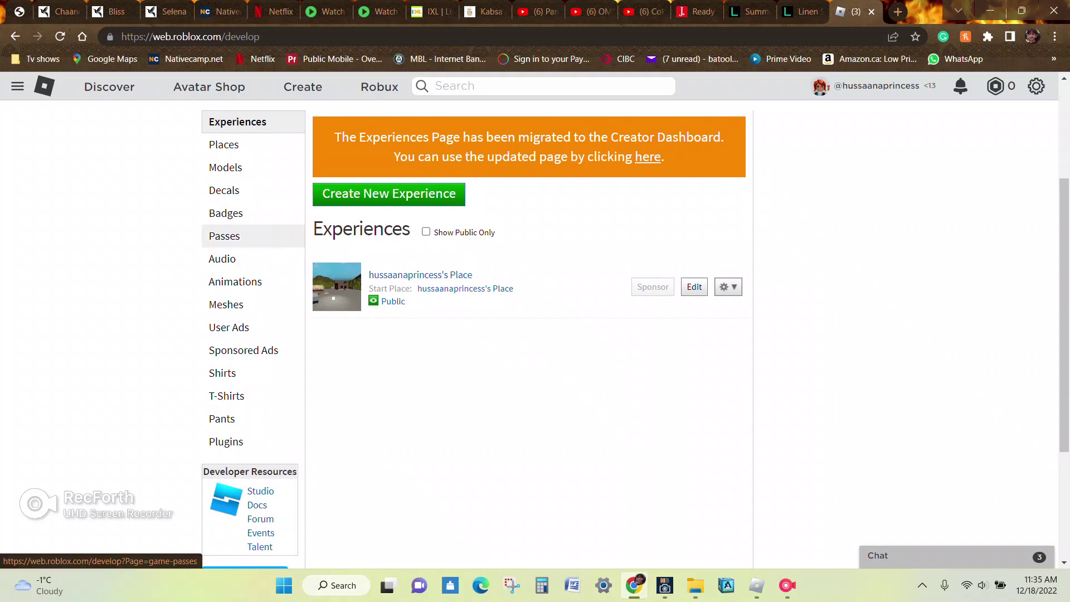
pyautogui.click(224, 236)
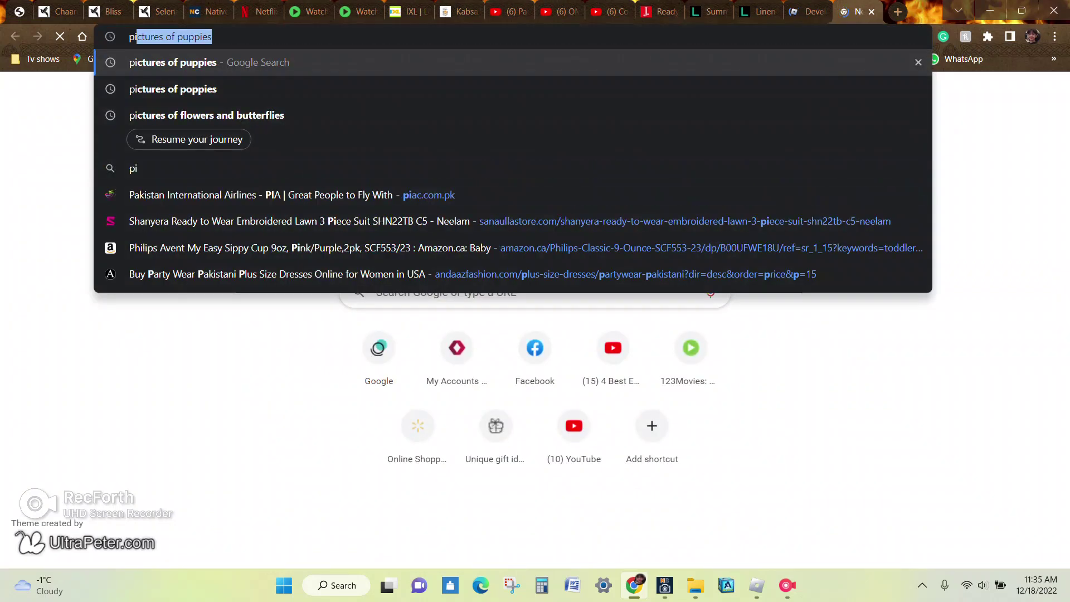
pyautogui.write('icture of')
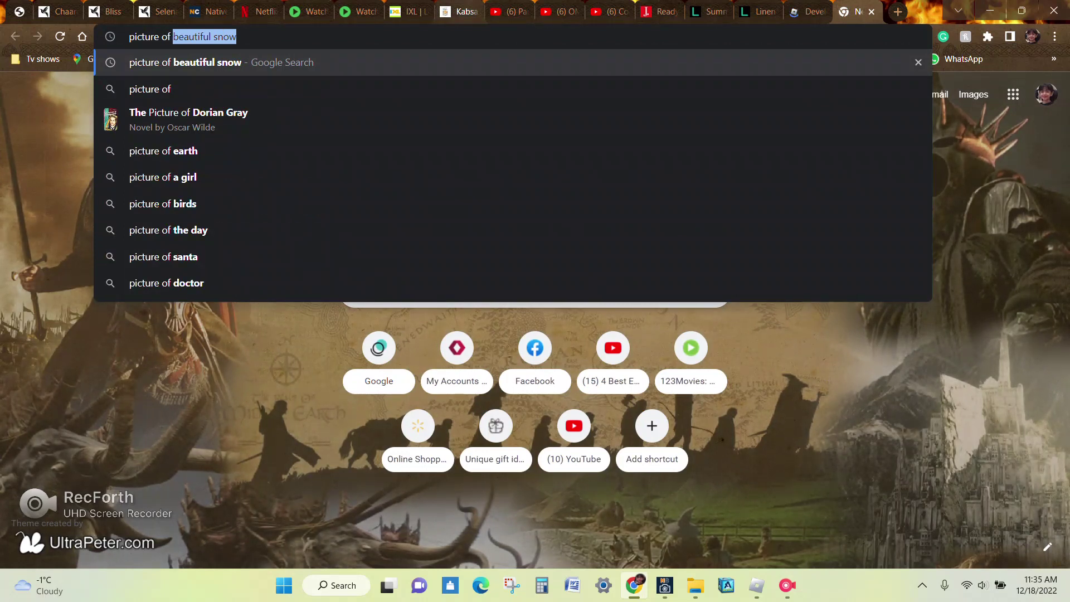
# Save the green parrot image from a 'picture of birds' search as a JPEG, then close the tab.
pyautogui.click(185, 203)
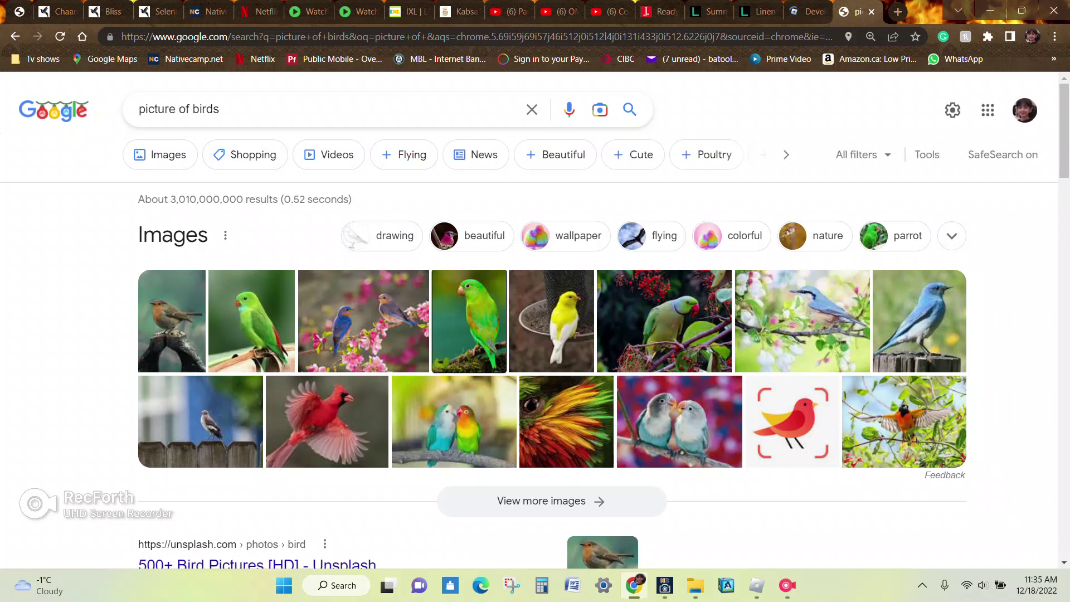
pyautogui.click(470, 321)
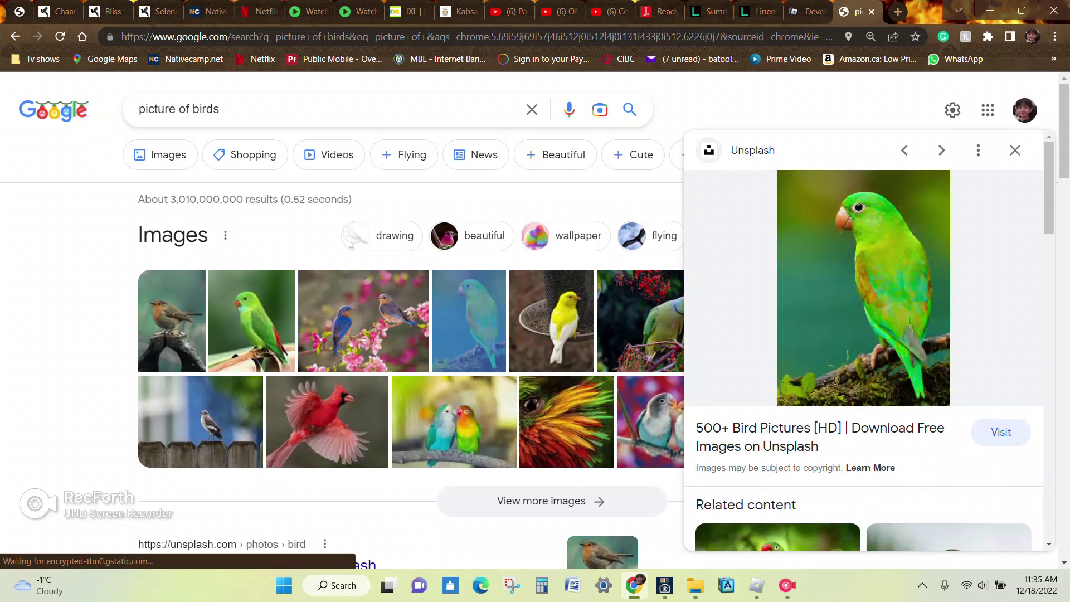
pyautogui.rightClick(835, 338)
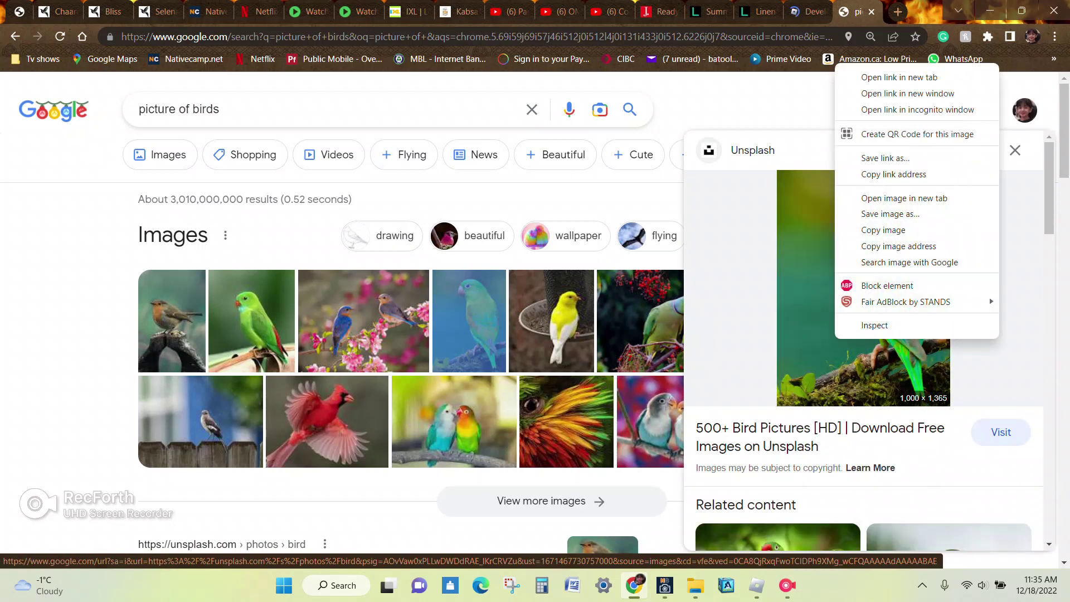
pyautogui.click(891, 215)
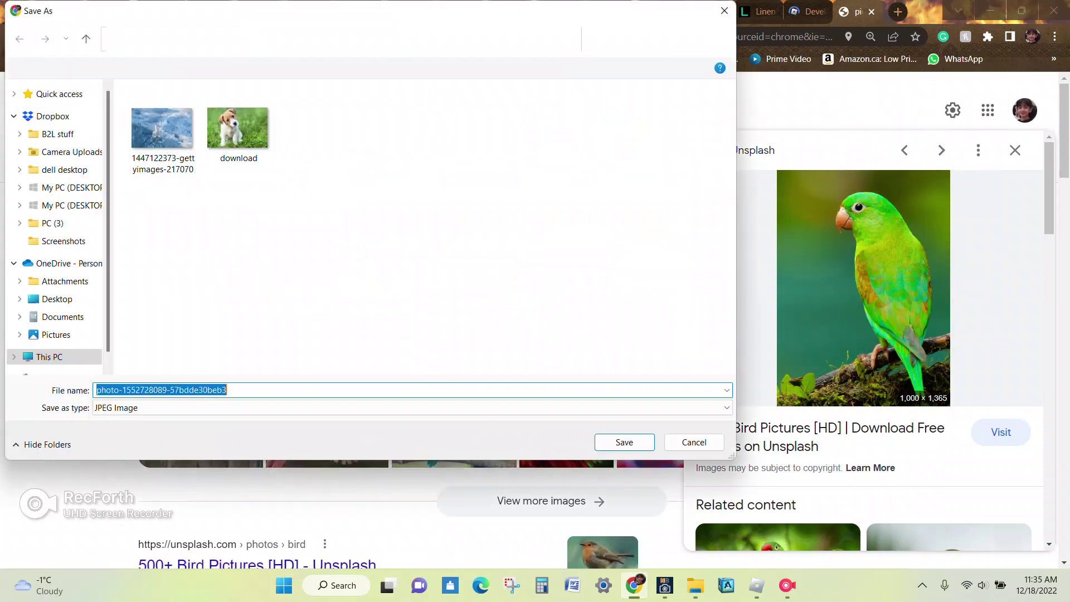
pyautogui.press('Return')
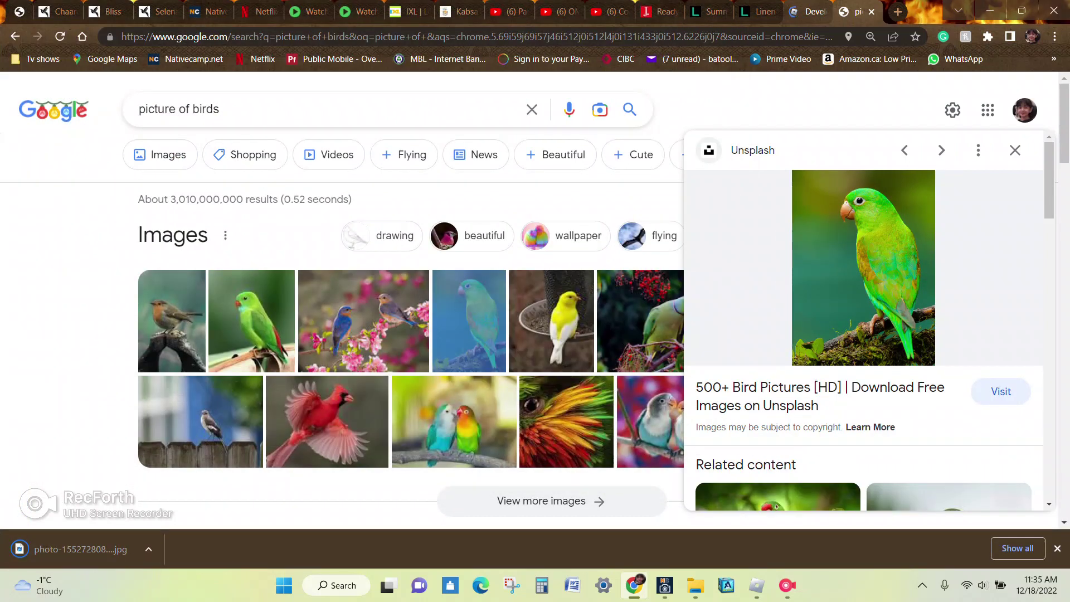
pyautogui.click(870, 12)
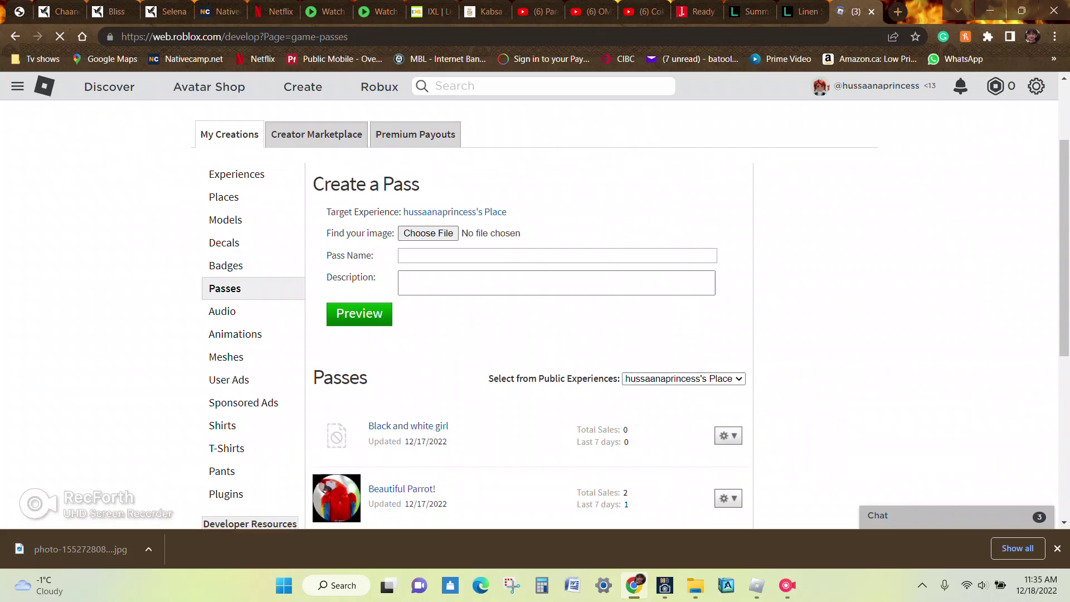
pyautogui.scroll(-4, 536, 315)
pyautogui.scroll(5, 535, 315)
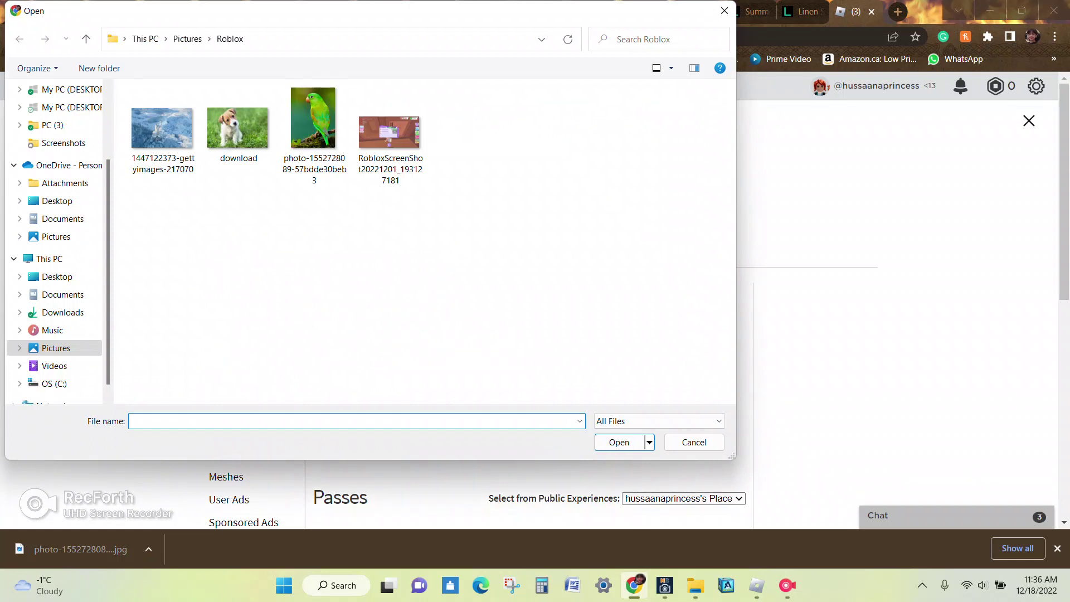
# Attach the parrot photo and name the pass 'Dazzling Bird', correcting its spelling.
pyautogui.doubleClick(313, 134)
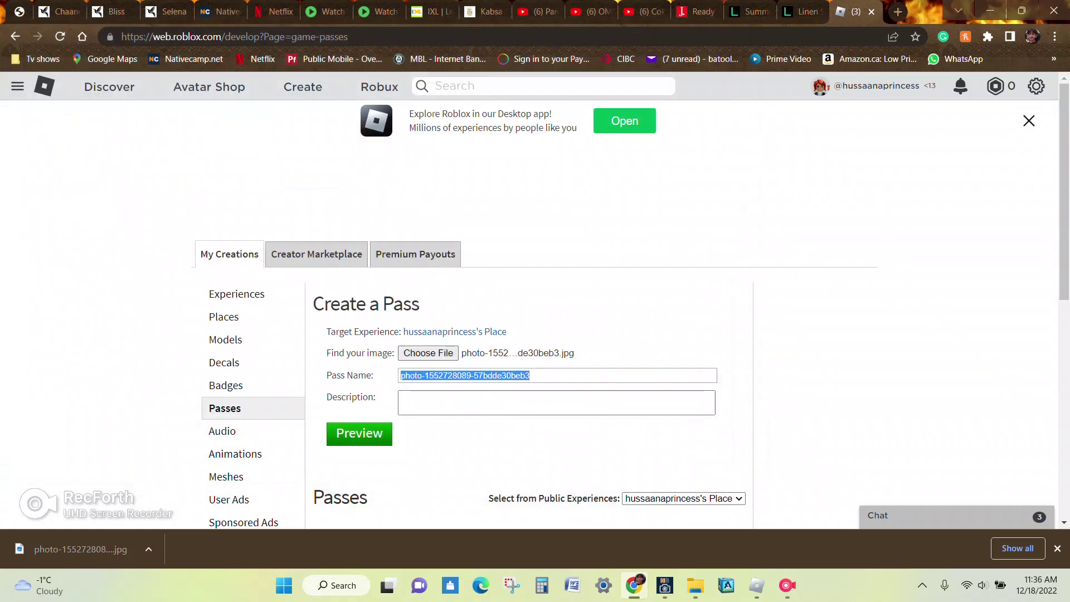
pyautogui.press('BackSpace')
pyautogui.write('Dazzlin')
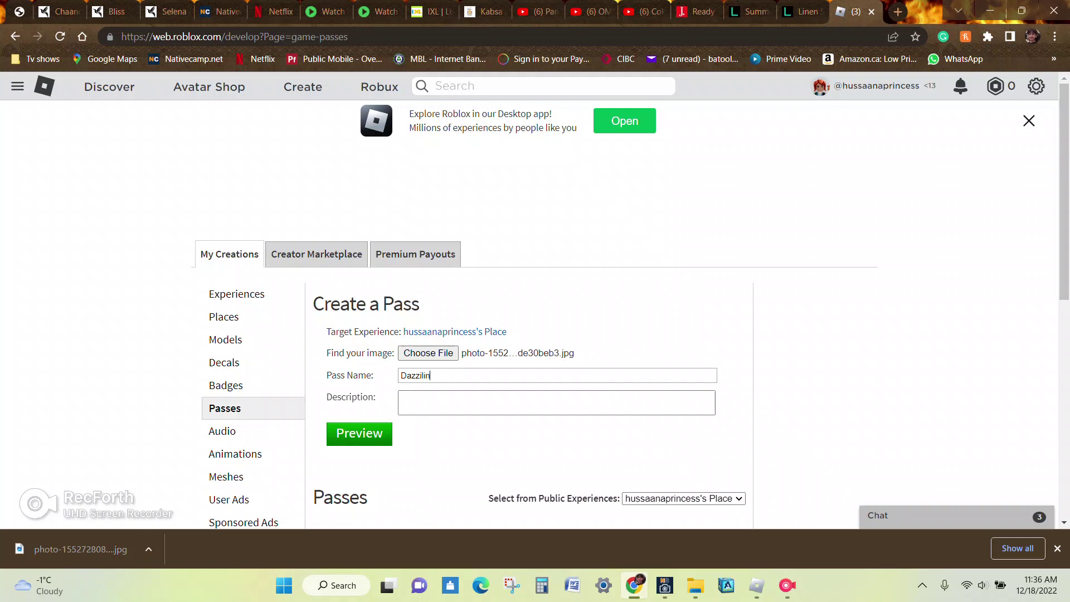
pyautogui.write('g')
pyautogui.press('Tab')
pyautogui.doubleClick(416, 375)
pyautogui.rightClick(418, 376)
pyautogui.click(459, 205)
pyautogui.press('Tab')
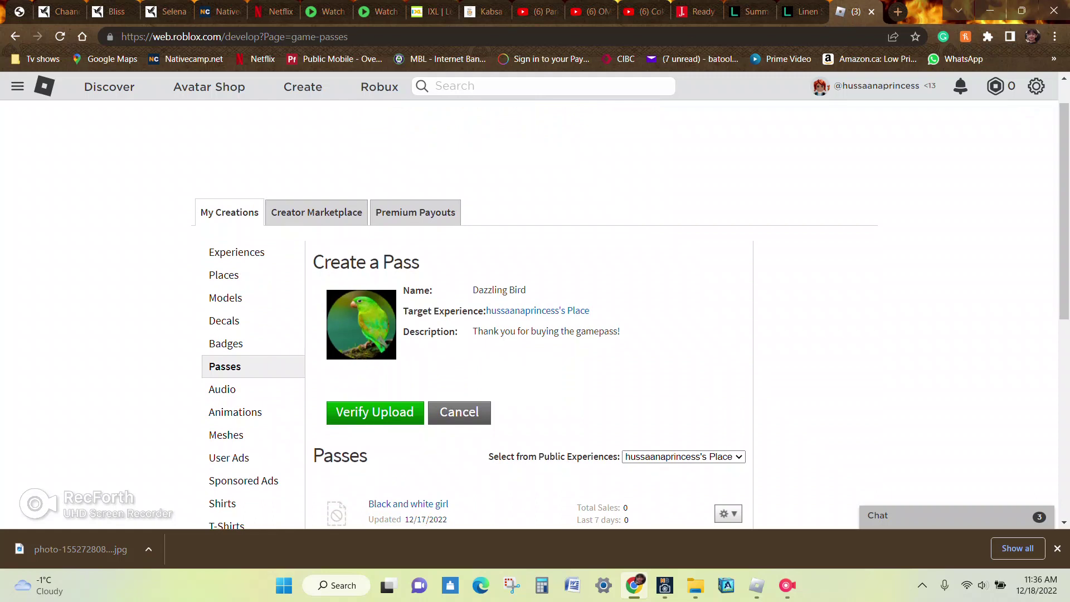
pyautogui.scroll(-1, 535, 318)
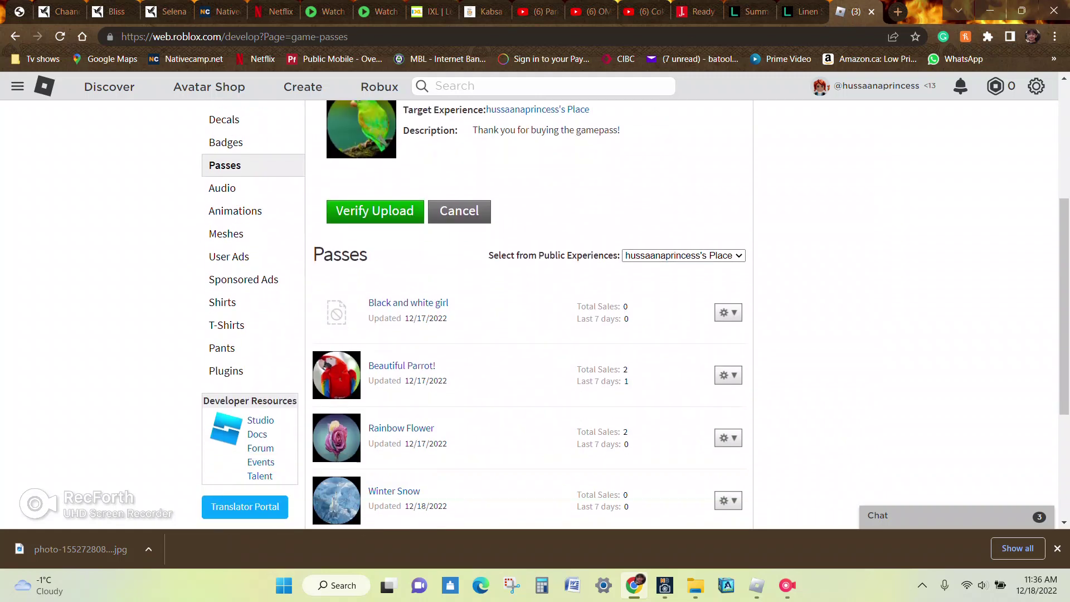
pyautogui.scroll(2, 535, 317)
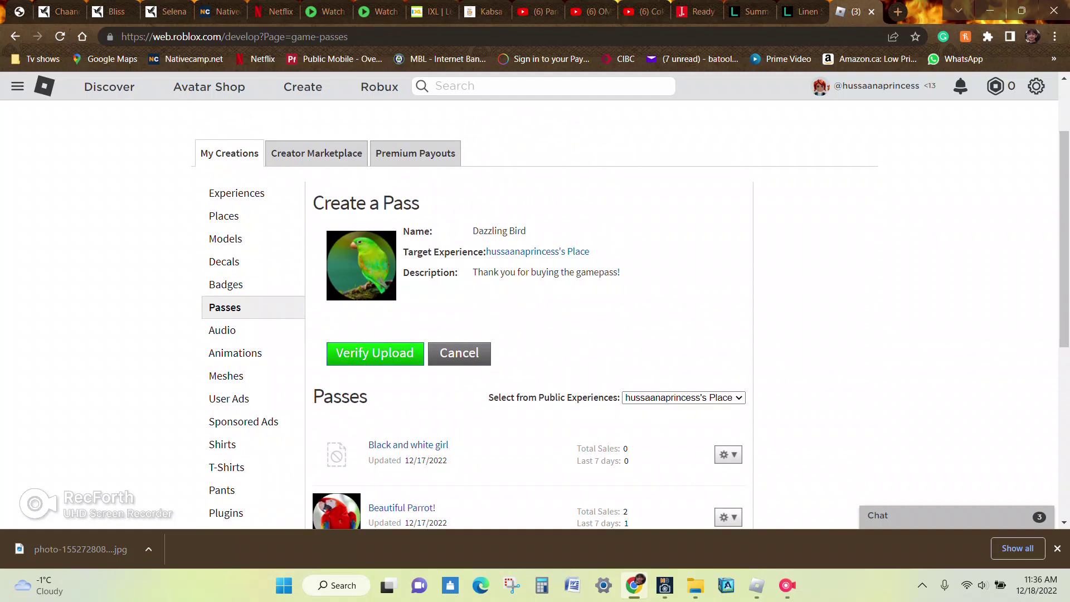
# Verify and upload the Dazzling Bird pass so it appears in the Passes list.
pyautogui.click(375, 352)
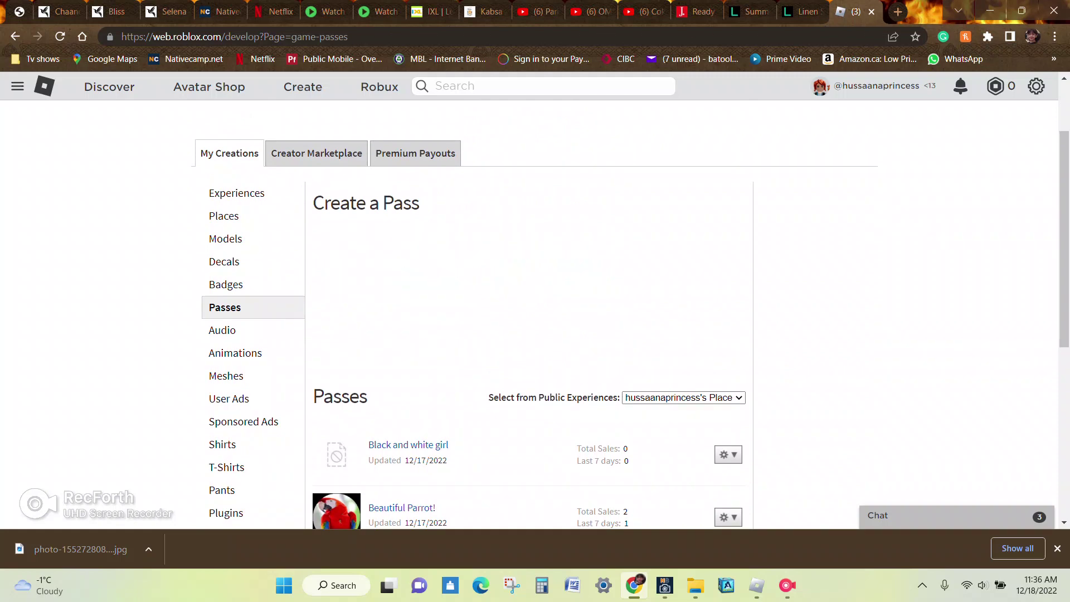
pyautogui.scroll(-4, 535, 318)
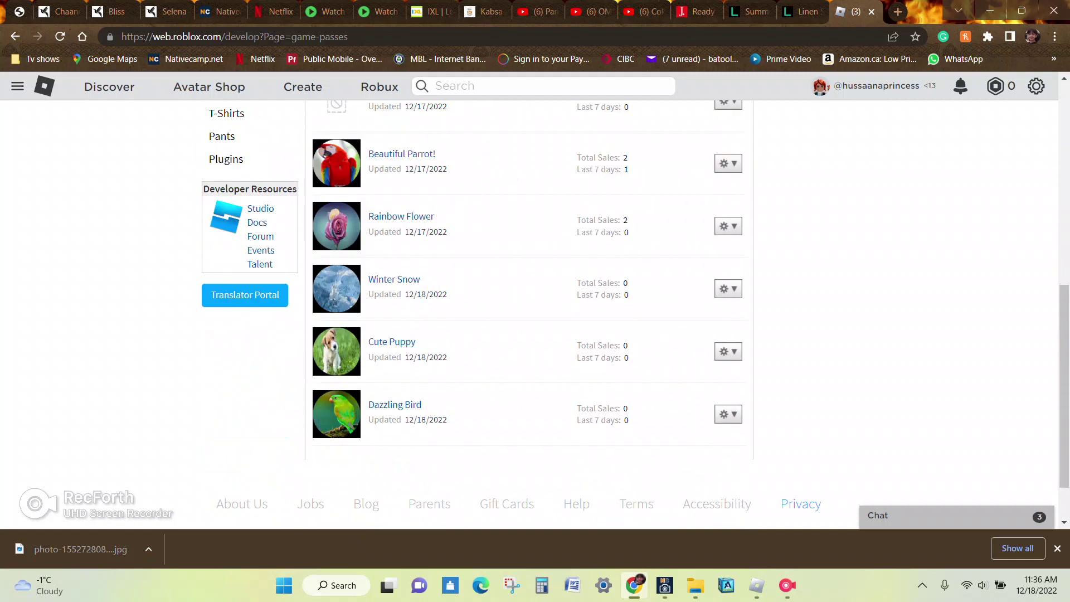
pyautogui.scroll(-1, 535, 318)
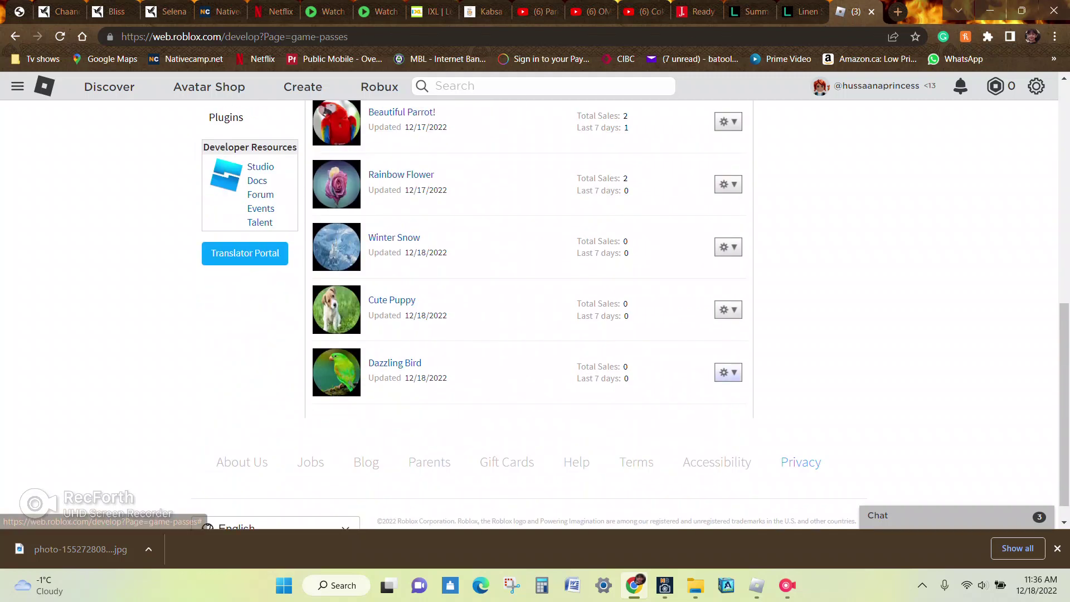
# Open Configure for Dazzling Bird from its gear menu and go to the Sales tab.
pyautogui.click(727, 371)
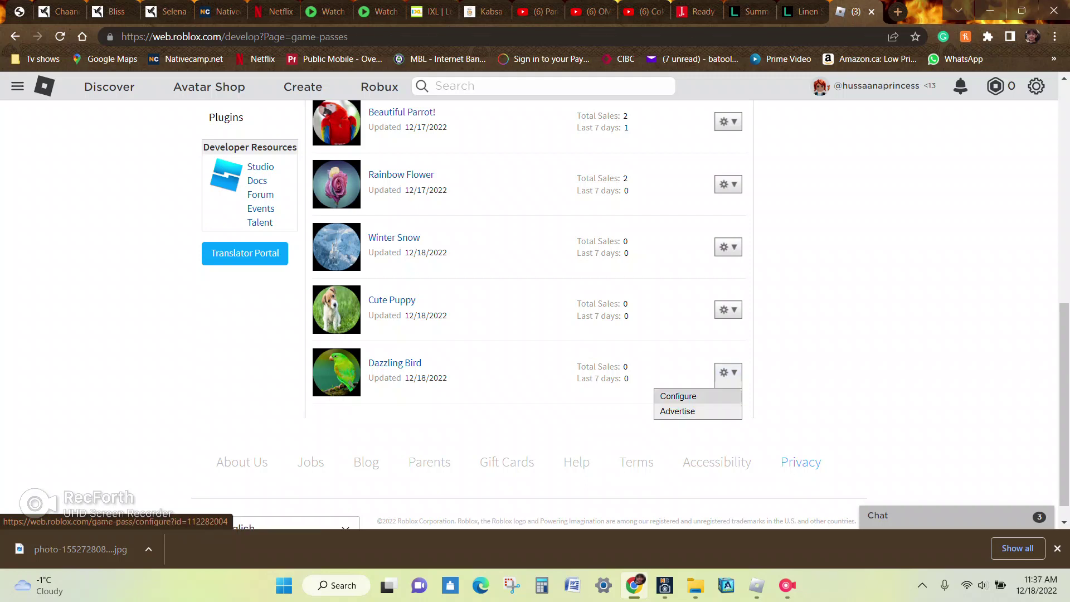
pyautogui.click(677, 396)
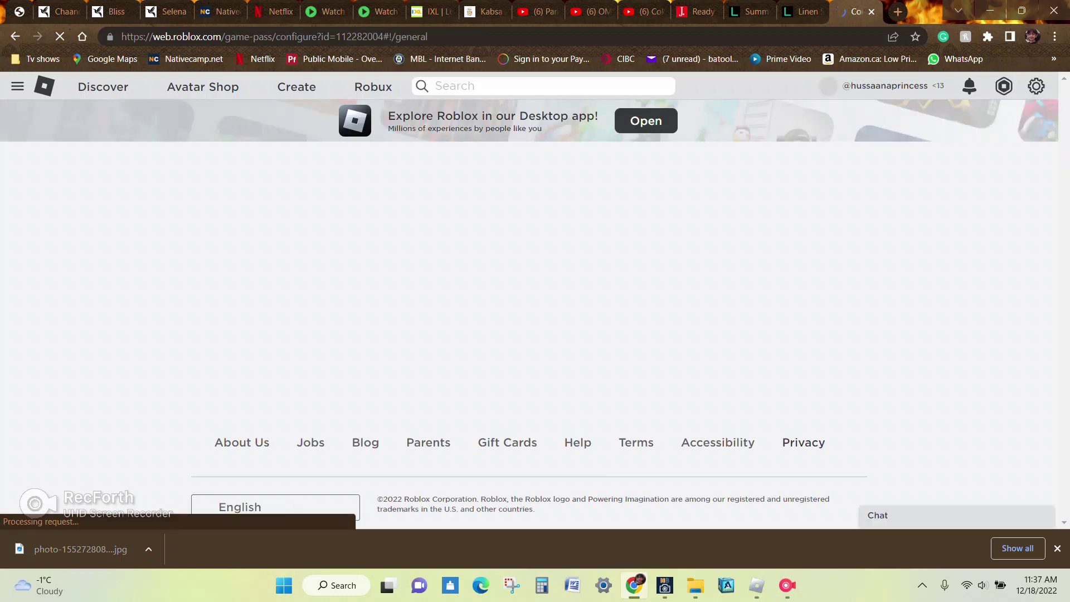
pyautogui.scroll(-3, 535, 334)
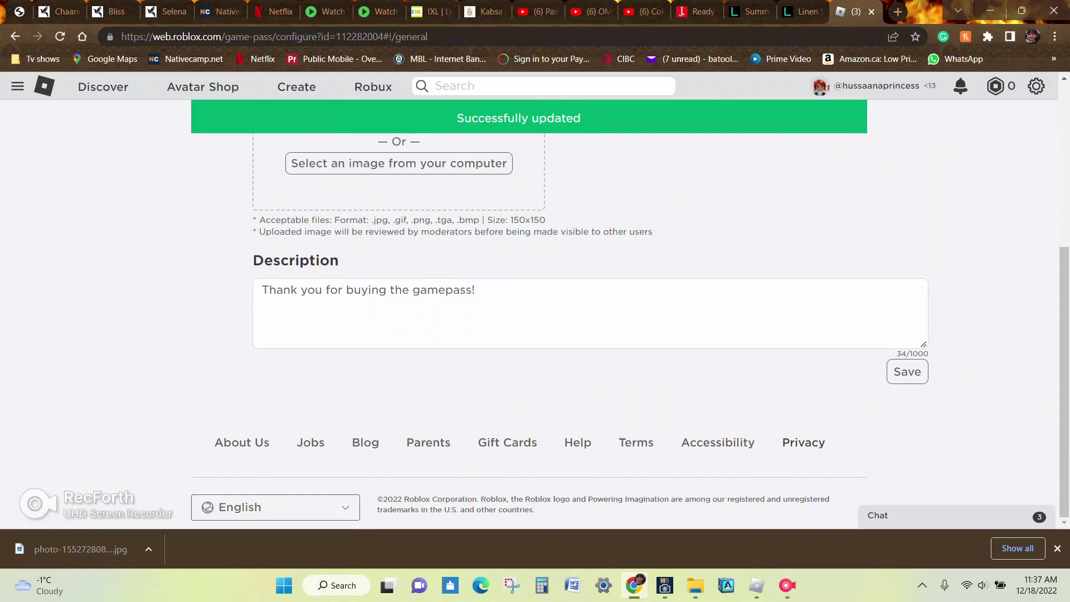
pyautogui.scroll(3, 535, 335)
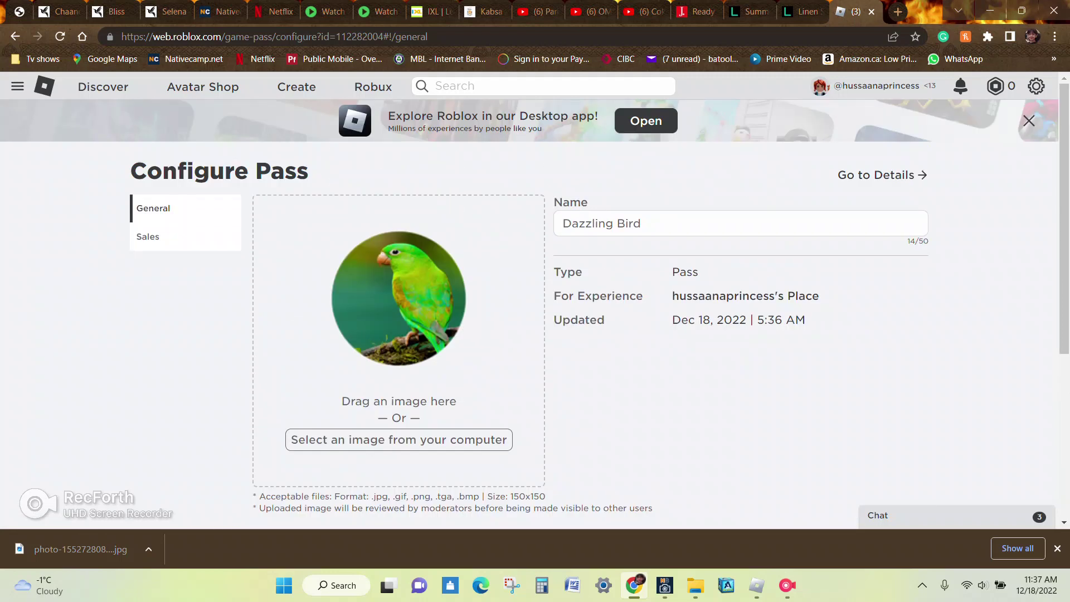
pyautogui.click(148, 237)
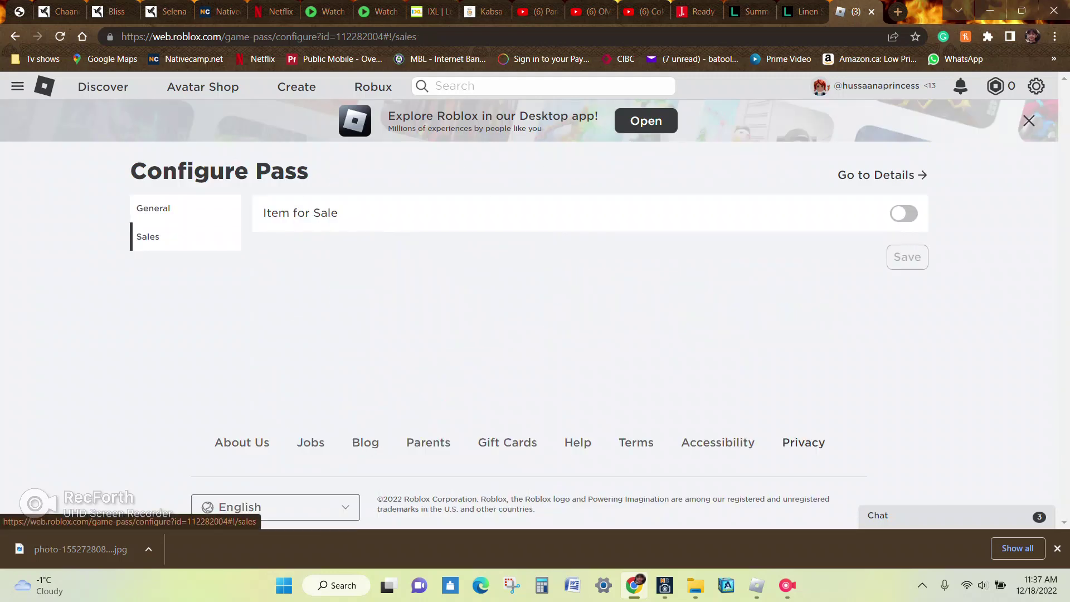
# Mark the Dazzling Bird pass as for sale and enter a price of 10 Robux.
pyautogui.click(903, 213)
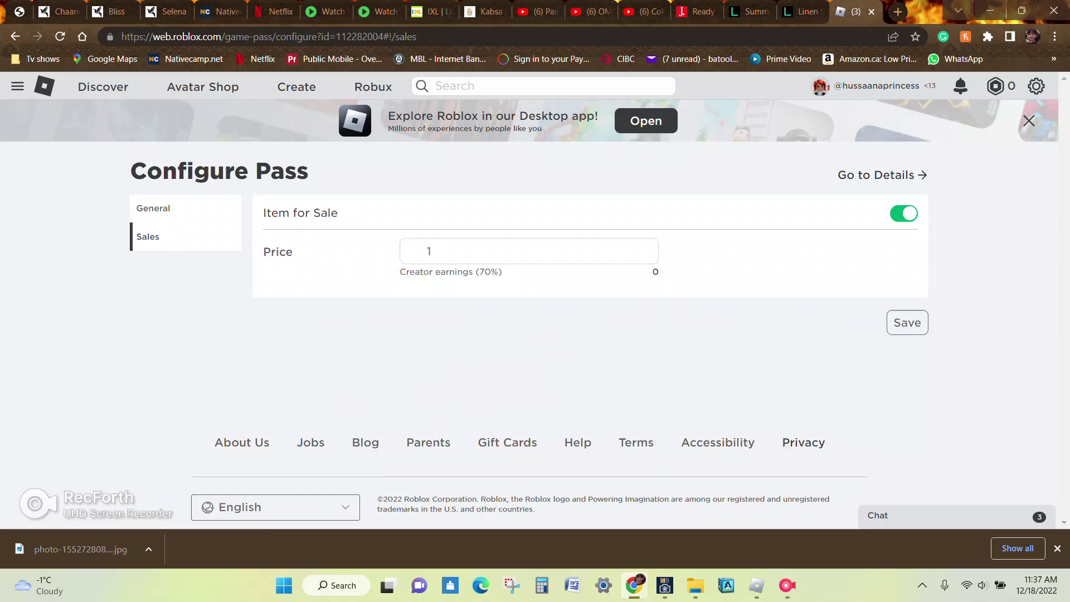
pyautogui.click(903, 213)
pyautogui.click(430, 251)
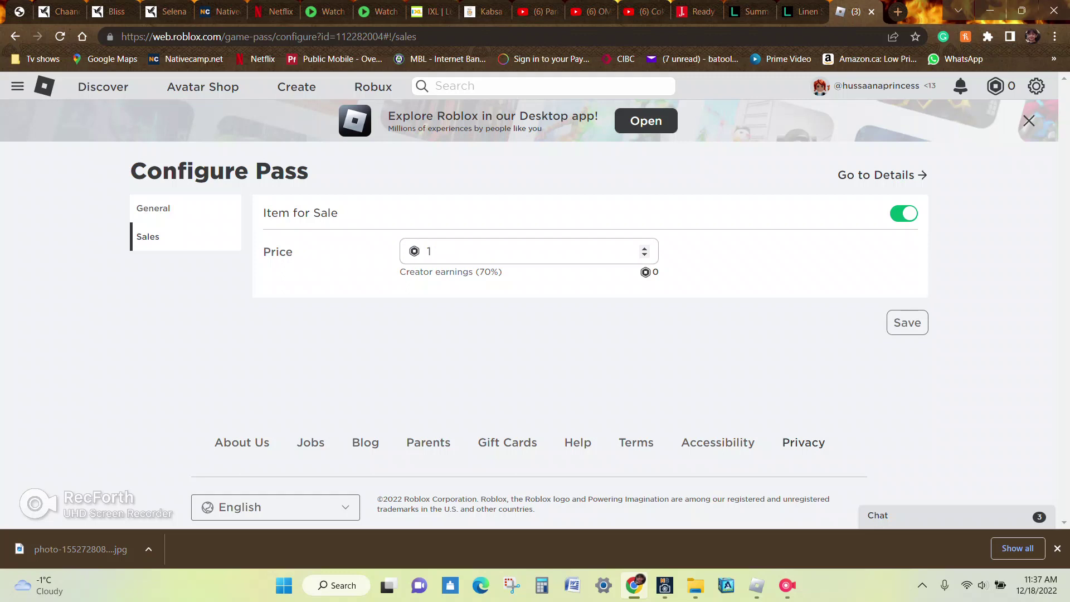
pyautogui.click(643, 249)
pyautogui.click(643, 248)
pyautogui.press('Down')
pyautogui.press('Down')
pyautogui.press('Down')
pyautogui.write('12')
pyautogui.press('Tab')
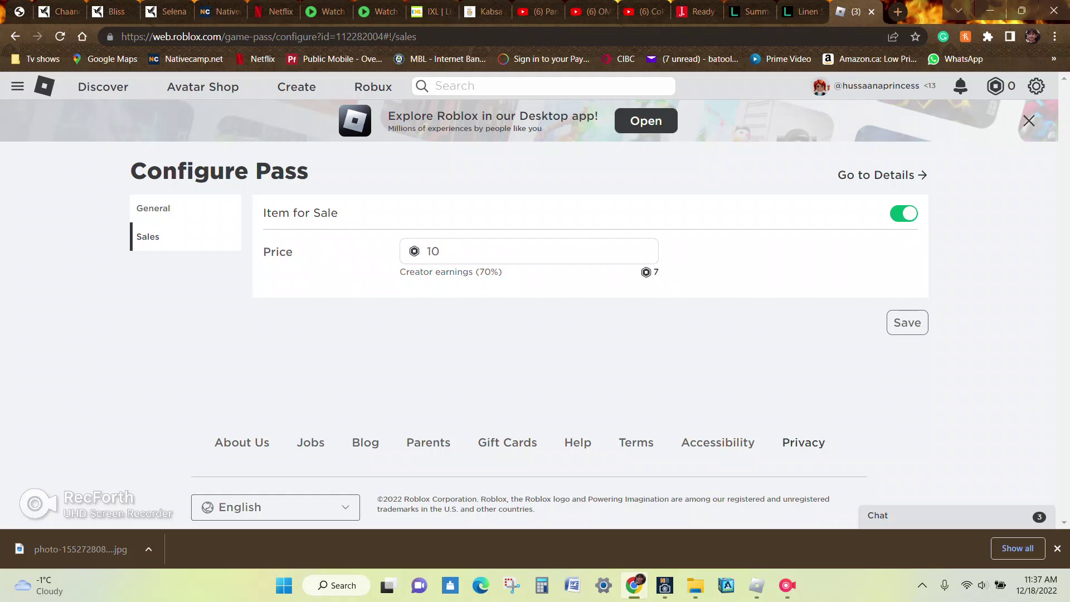
pyautogui.moveTo(426, 251); pyautogui.dragTo(499, 272)
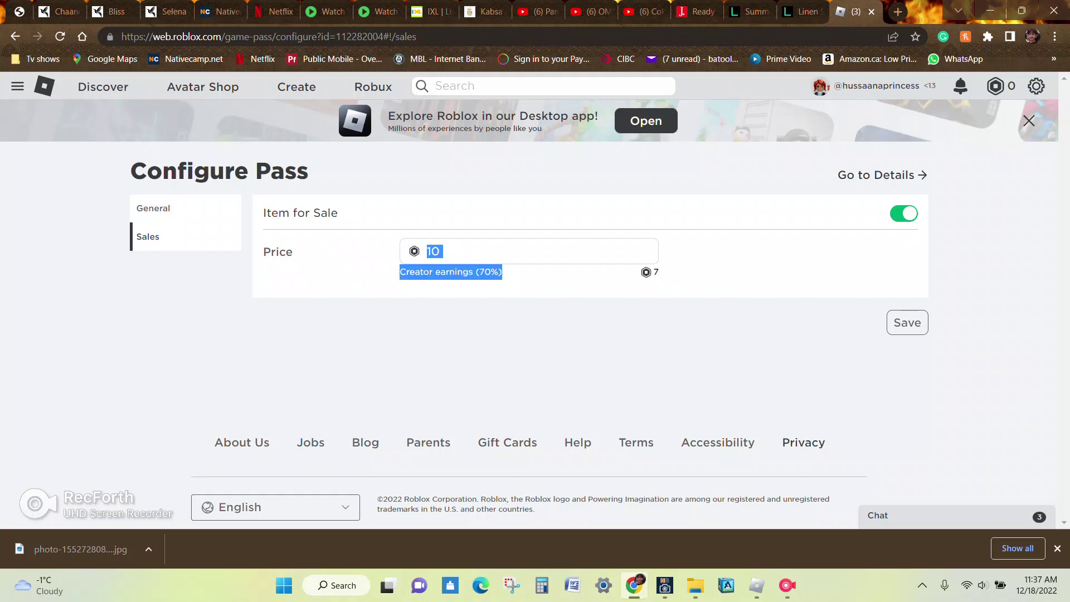
pyautogui.click(499, 272)
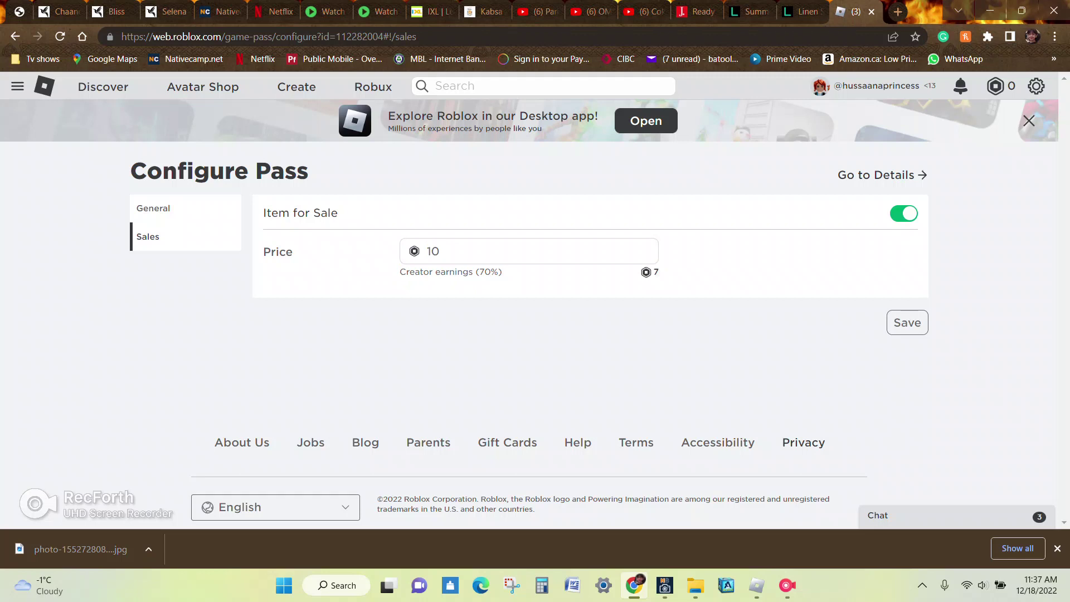
# Save the 10 Robux price and return to the PLS DONATE game.
pyautogui.click(907, 322)
pyautogui.click(756, 585)
pyautogui.press('a')
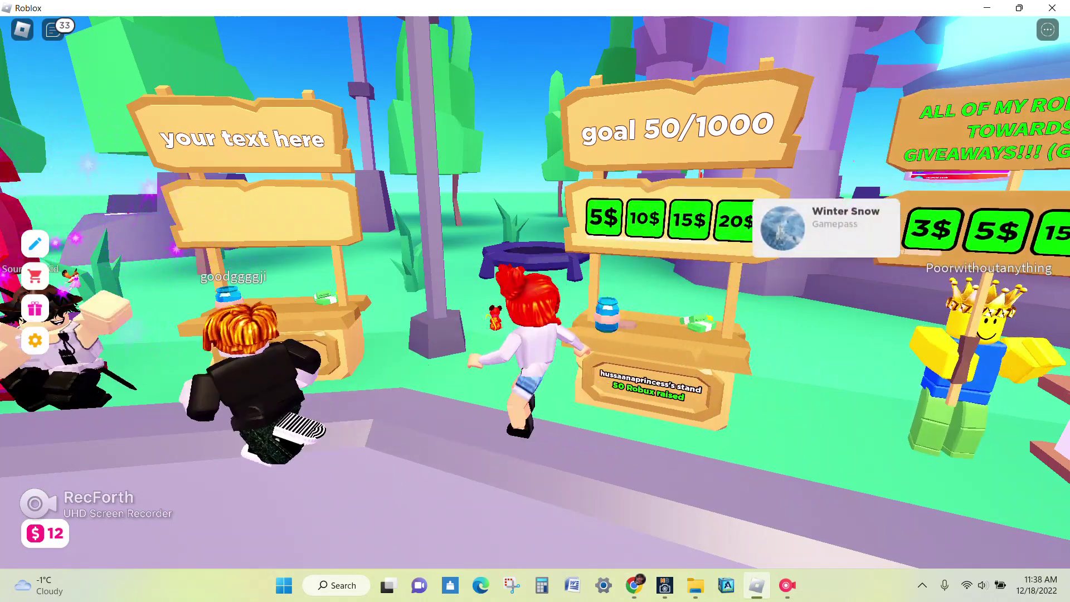
# Refresh the stand, then walk around to check its new 5, 10, 10 and 15 Robux buttons.
pyautogui.click(34, 243)
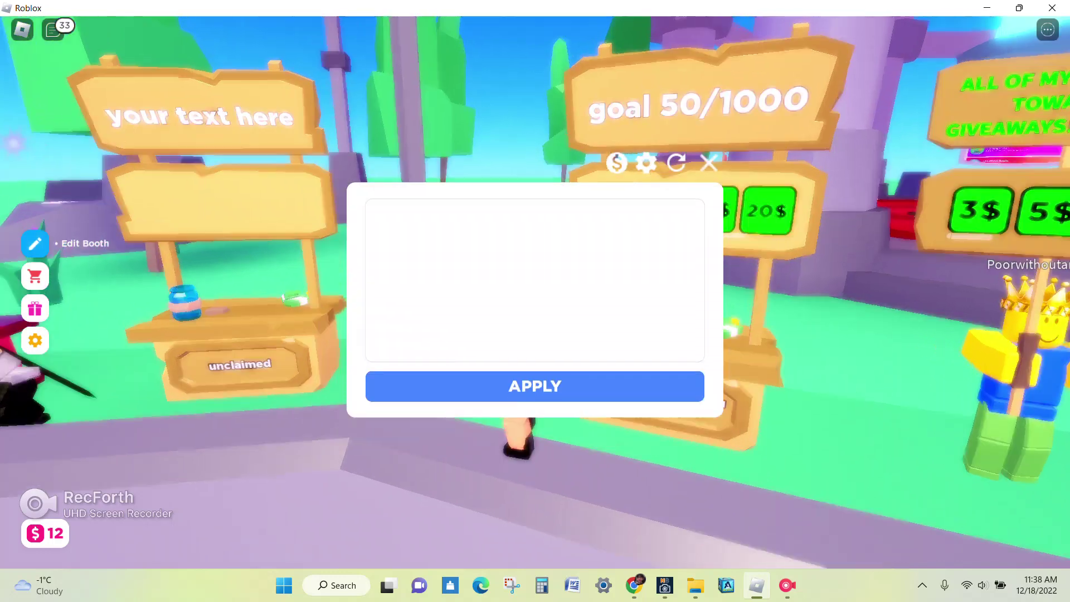
pyautogui.click(676, 155)
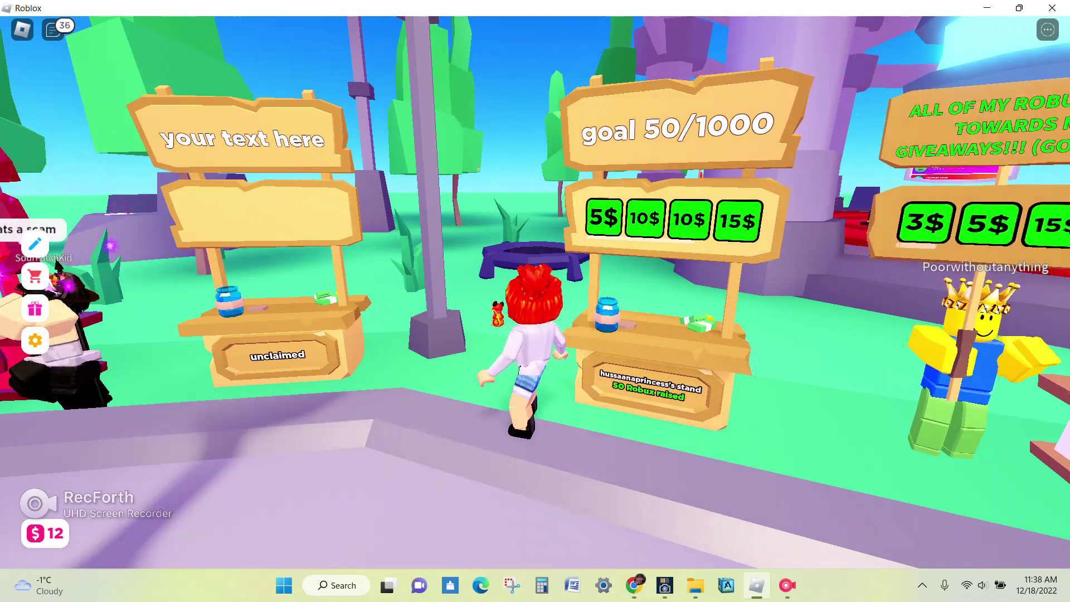
pyautogui.press('w')
pyautogui.press('s')
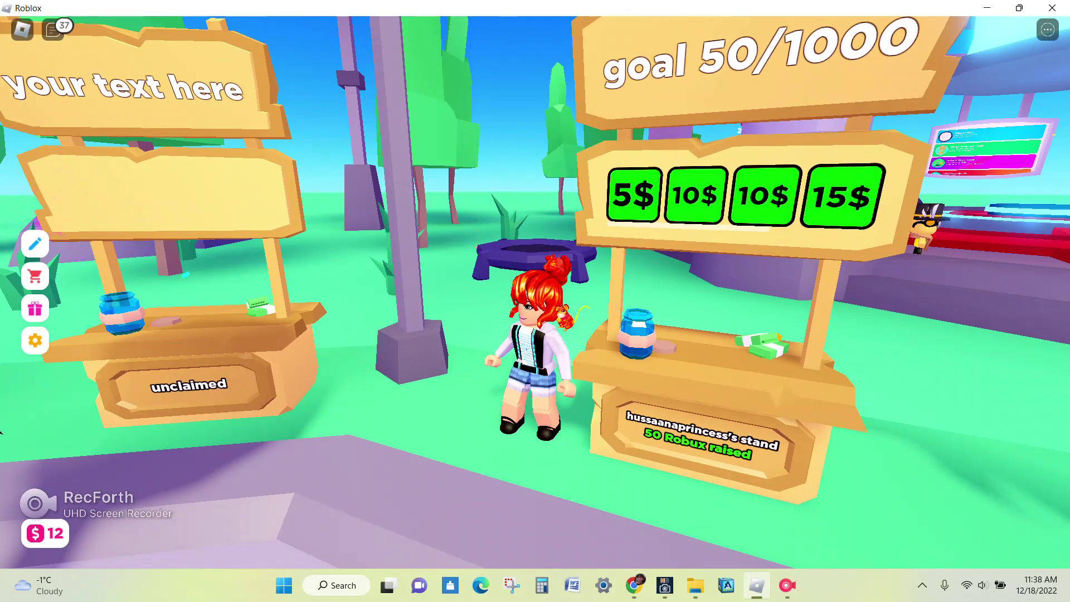
pyautogui.click(53, 29)
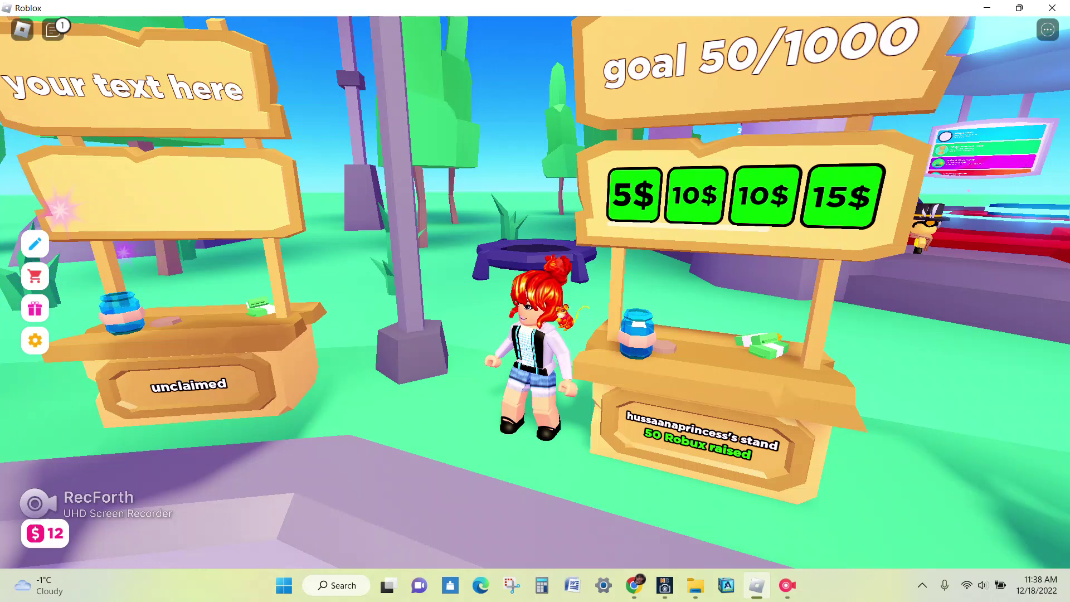
pyautogui.press('.')
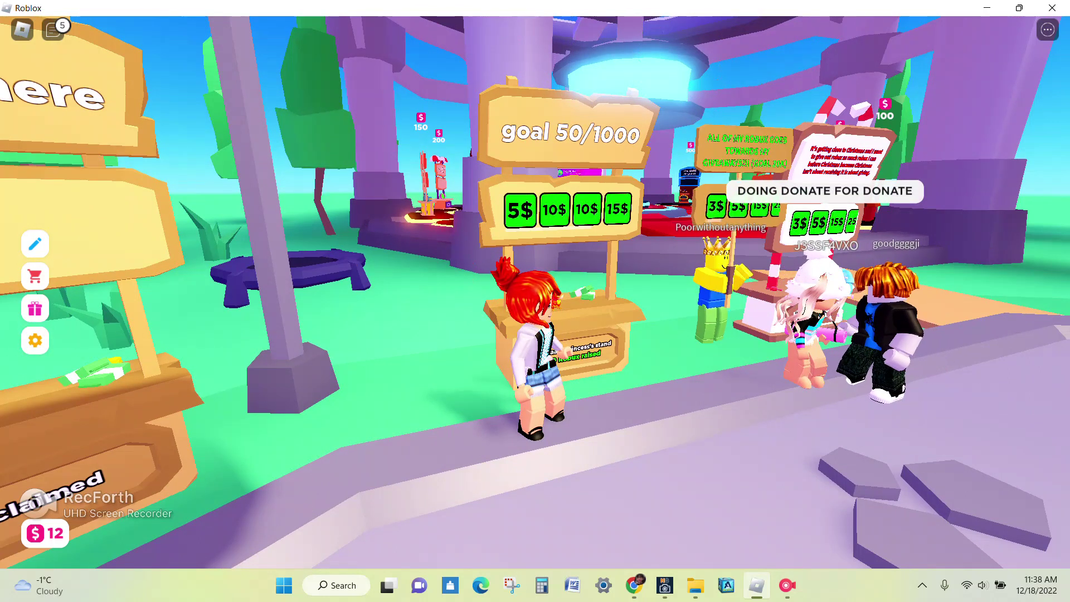
pyautogui.click(786, 585)
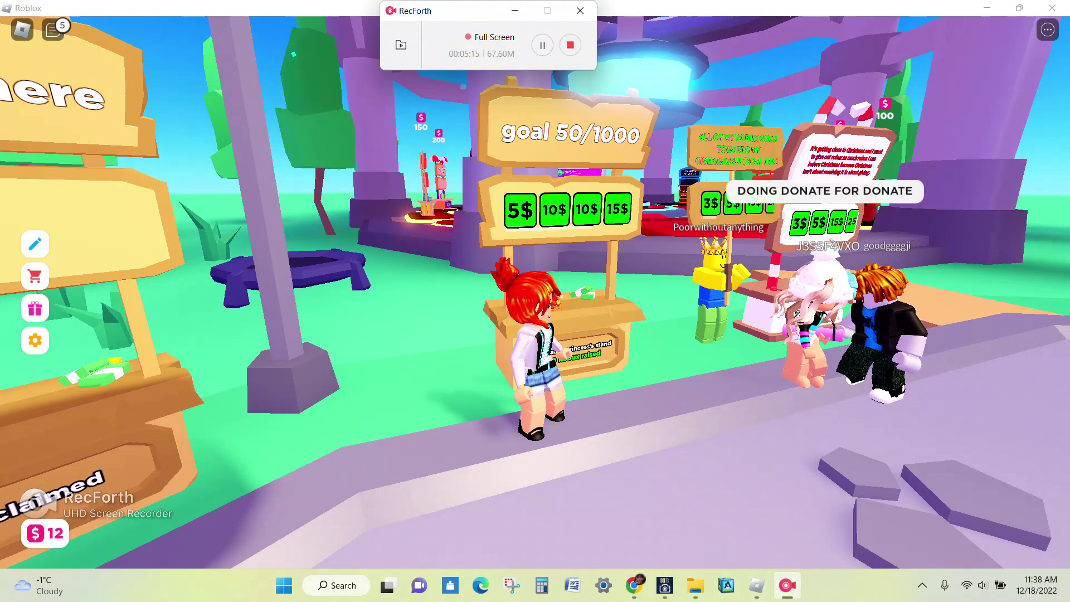